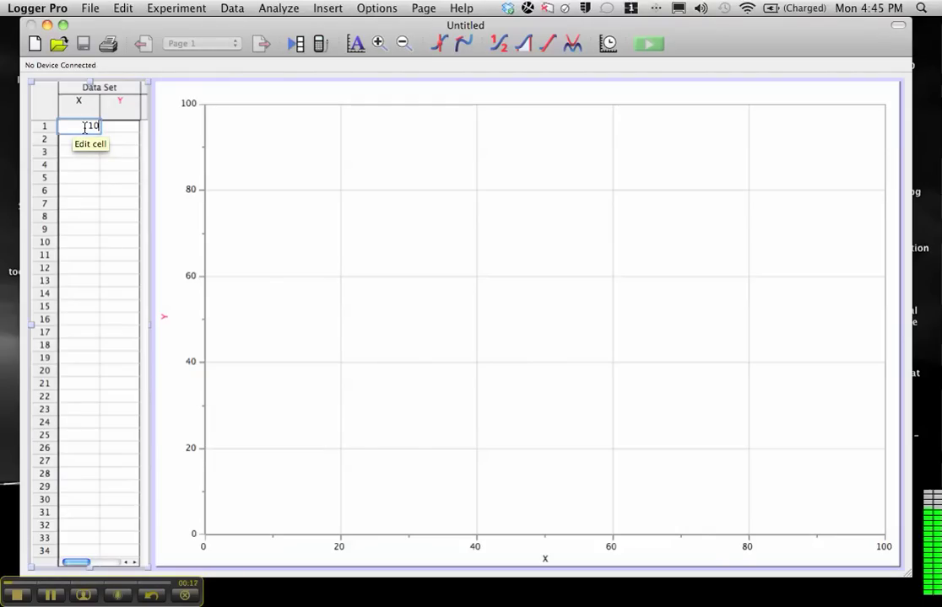
Enter row 1 as X 10, Y 20, then fill the X column with 20, 30, 40 and 50
key(Tab)
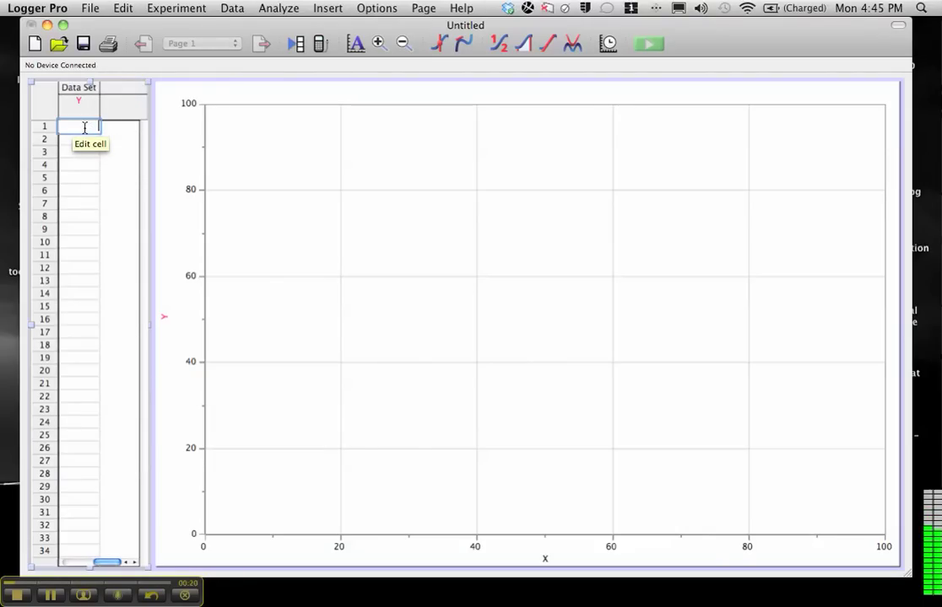
key(Return)
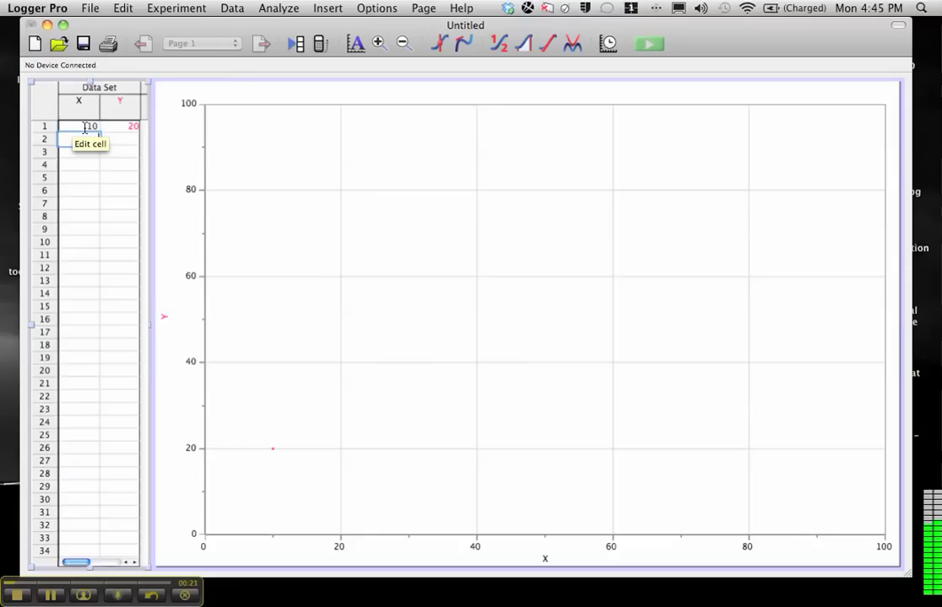
key(Return)
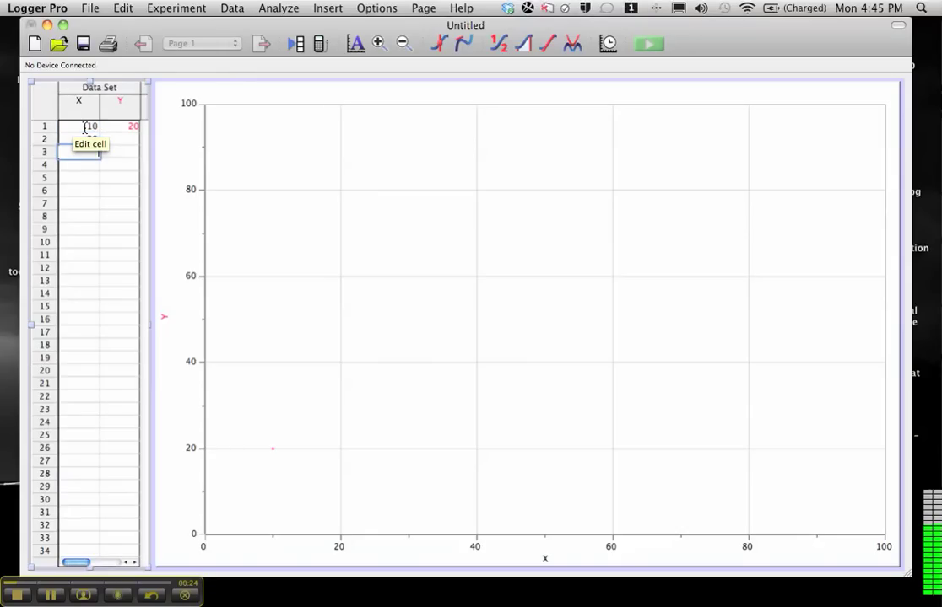
key(Return)
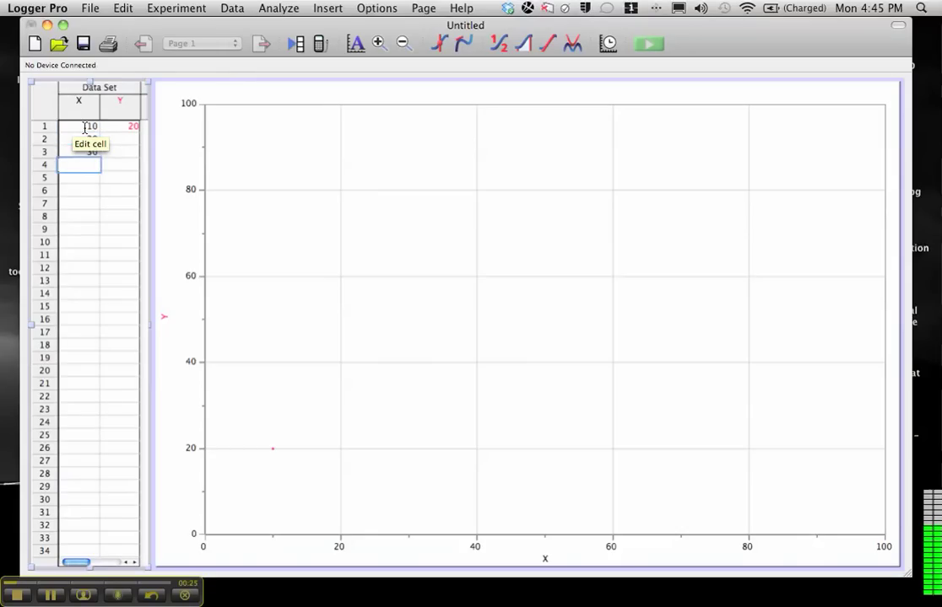
text(40)
key(Return)
text(50)
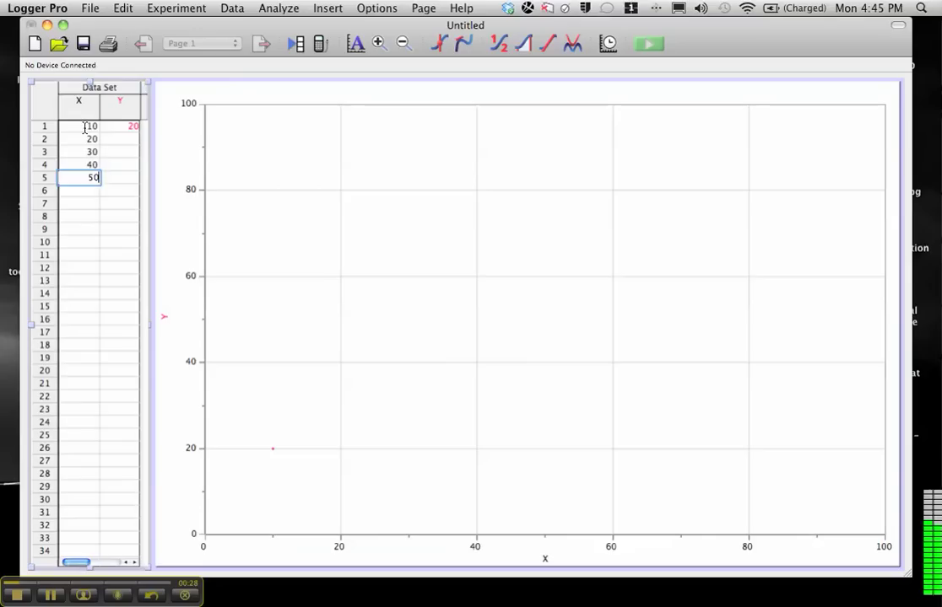
key(Return)
Fill the Y column for rows 2–5 with 40, 60, 80 and 100
click(119, 142)
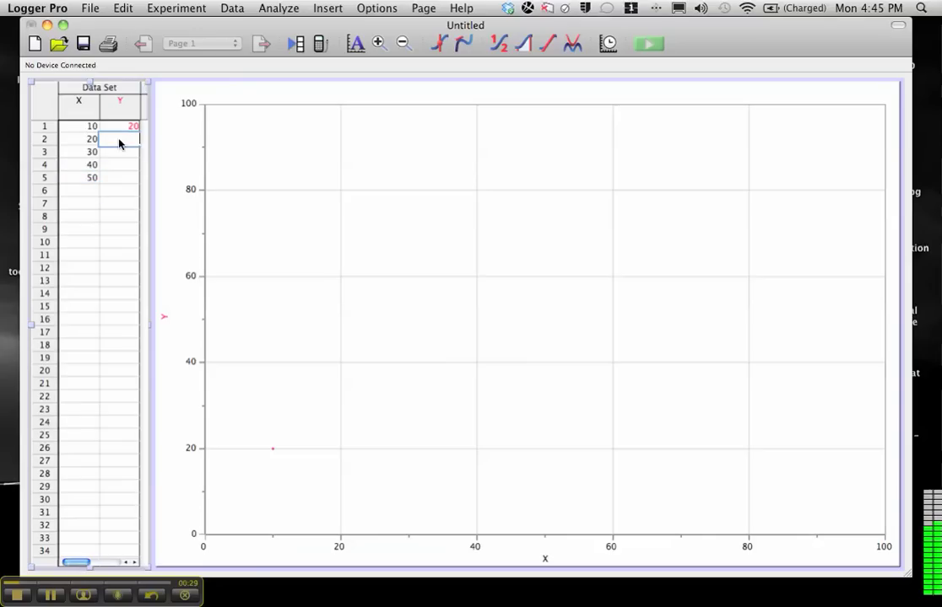
text(40)
key(Return)
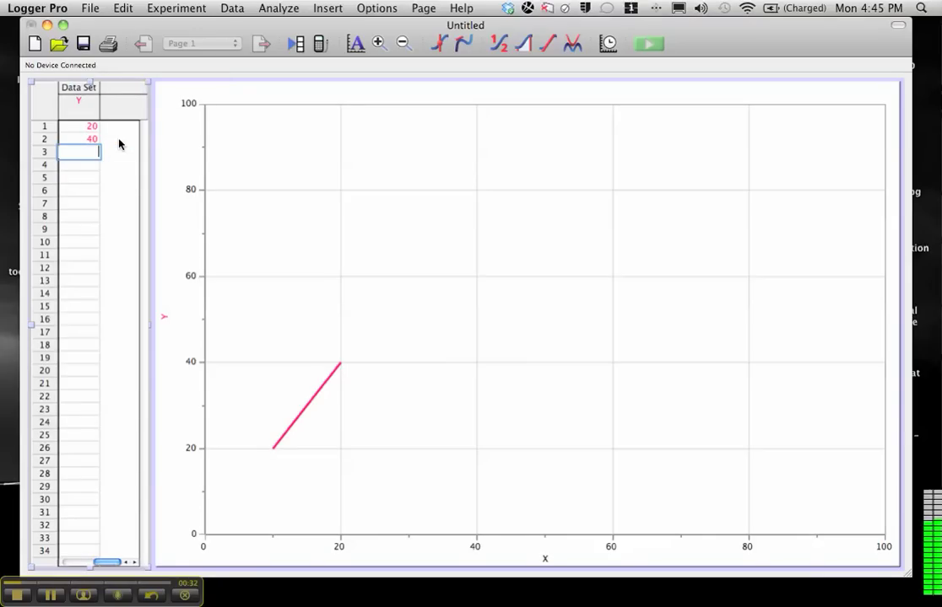
text(60)
key(Return)
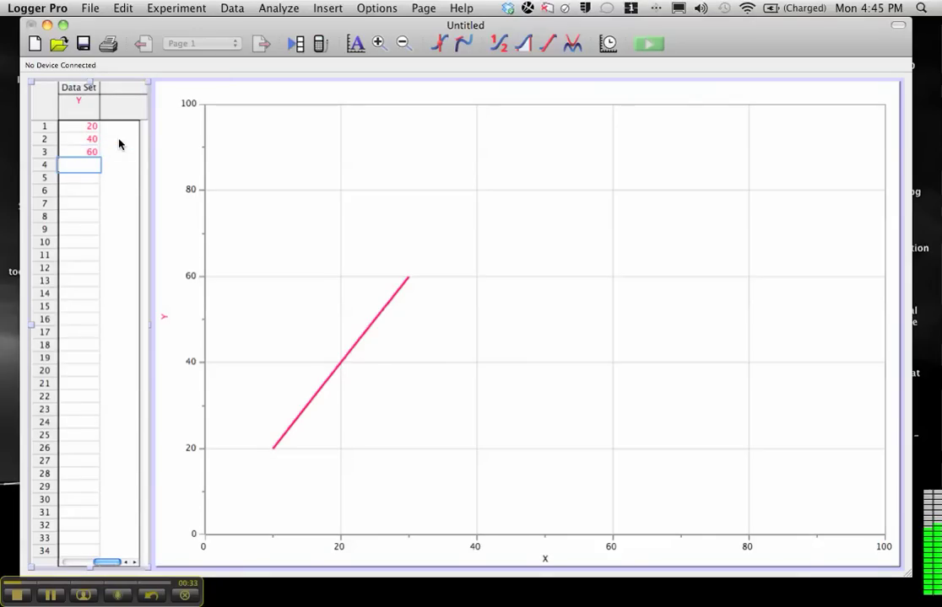
text(80)
key(Return)
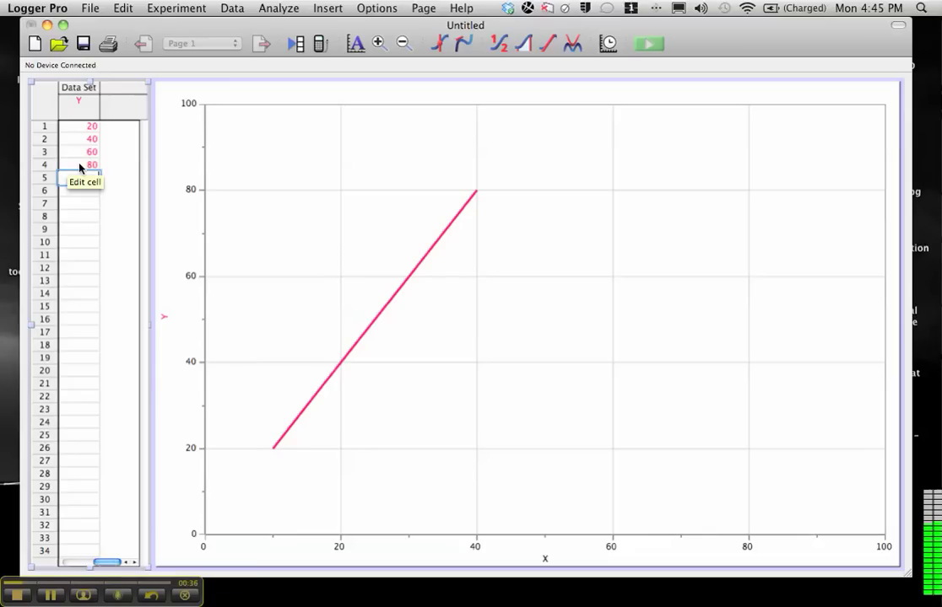
scroll(81, 168, left, 2)
click(127, 182)
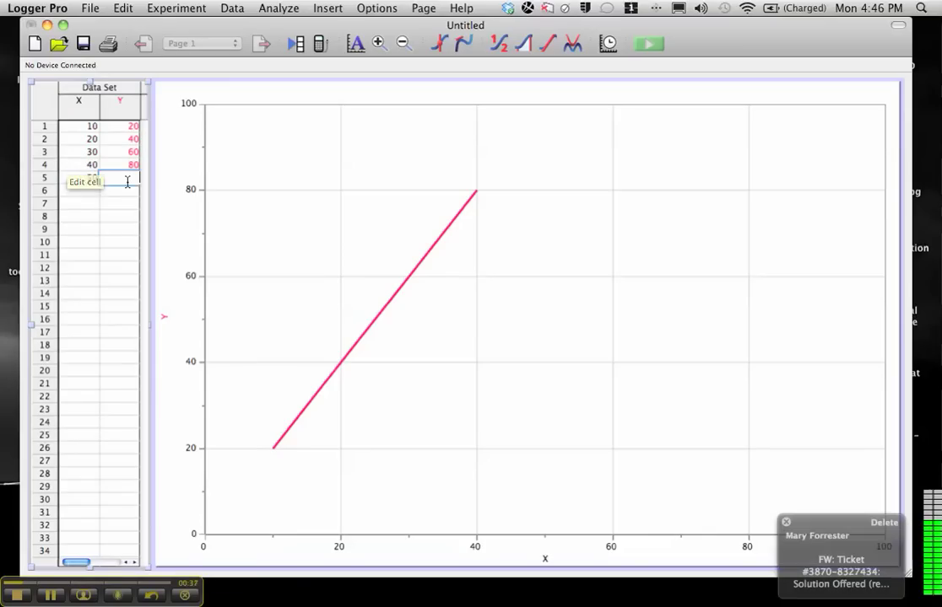
text(100)
key(Return)
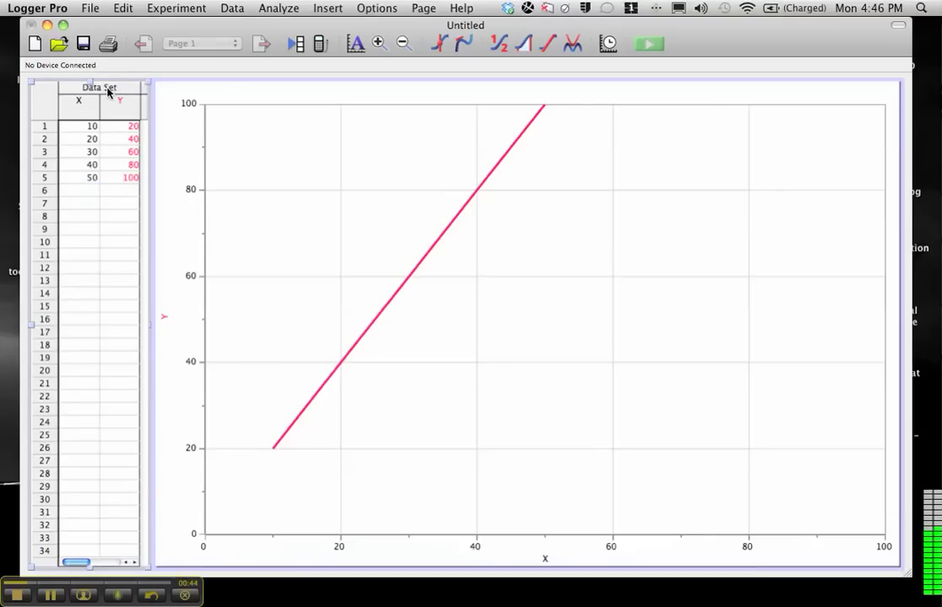
double_click(96, 88)
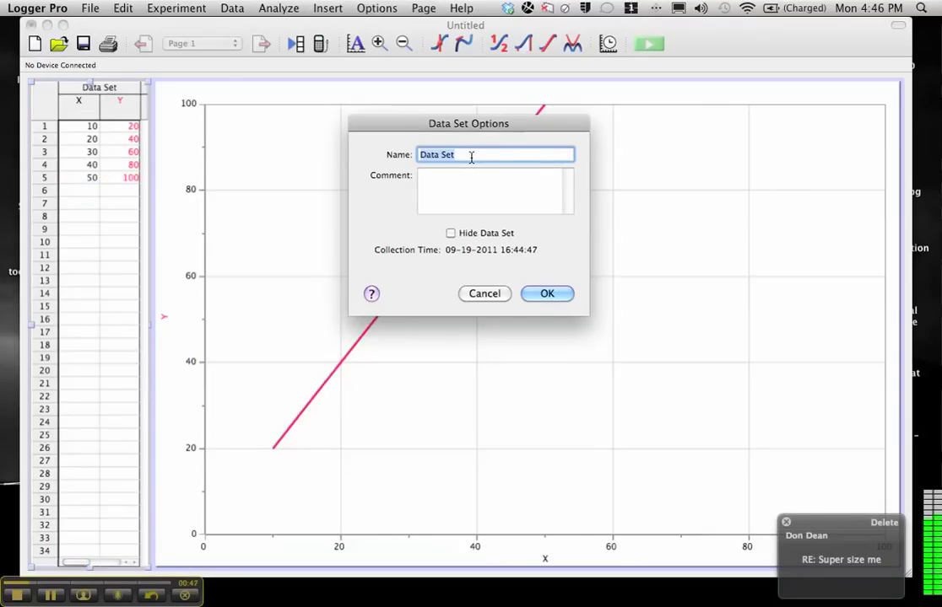
Rename the data set 'Growth in NB' and label its X column Time in minutes
text(Growth in)
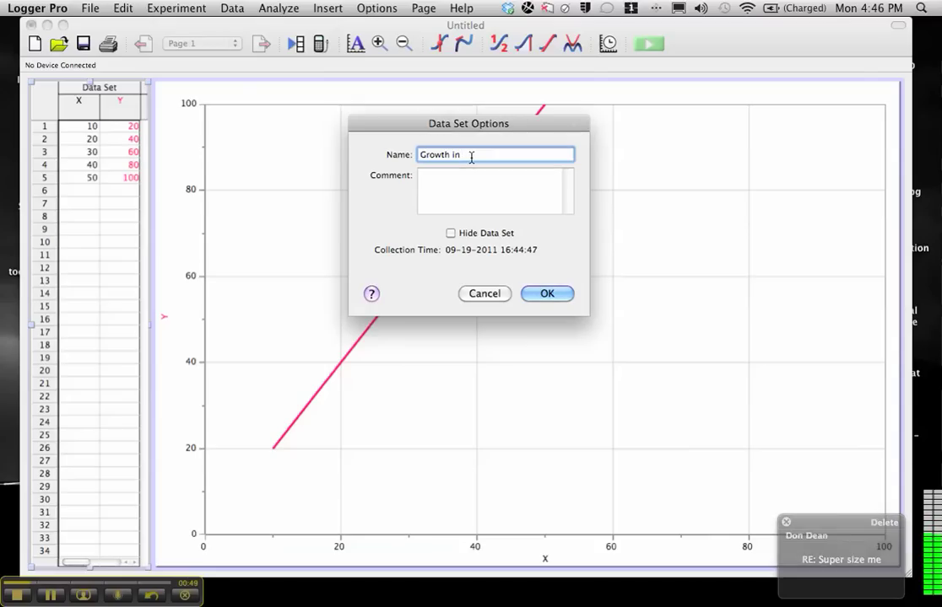
text( NB)
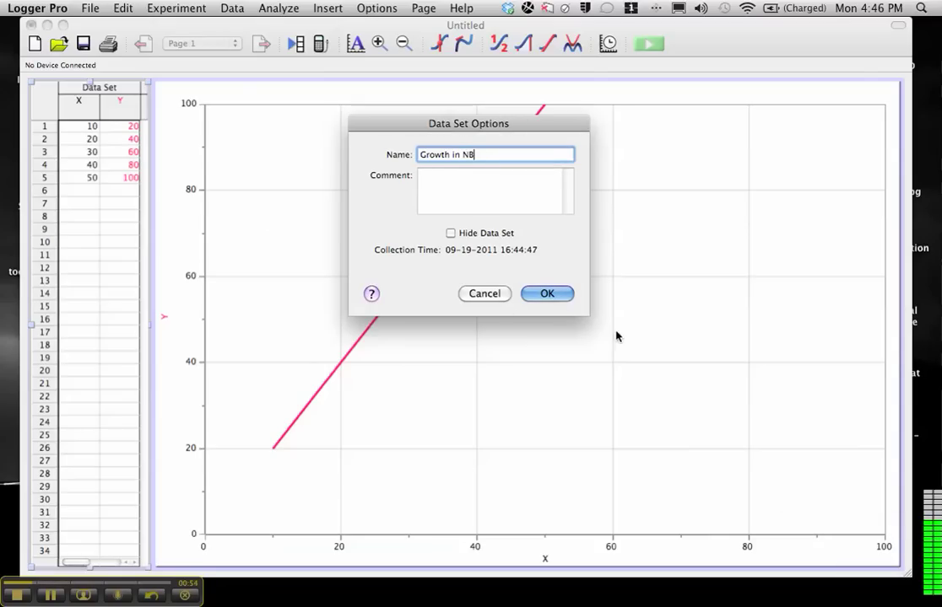
click(542, 298)
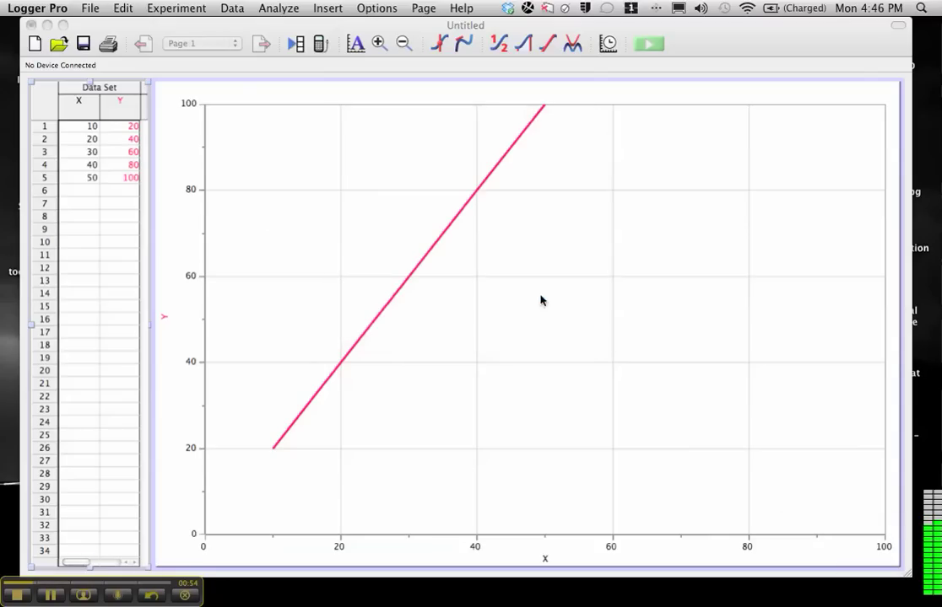
double_click(81, 104)
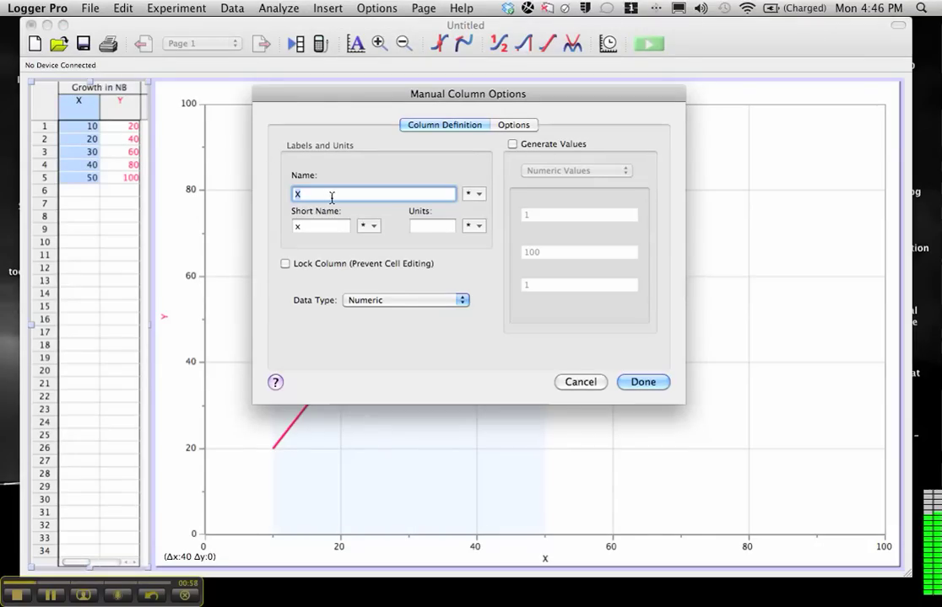
text(Time)
key(Tab)
key(Tab)
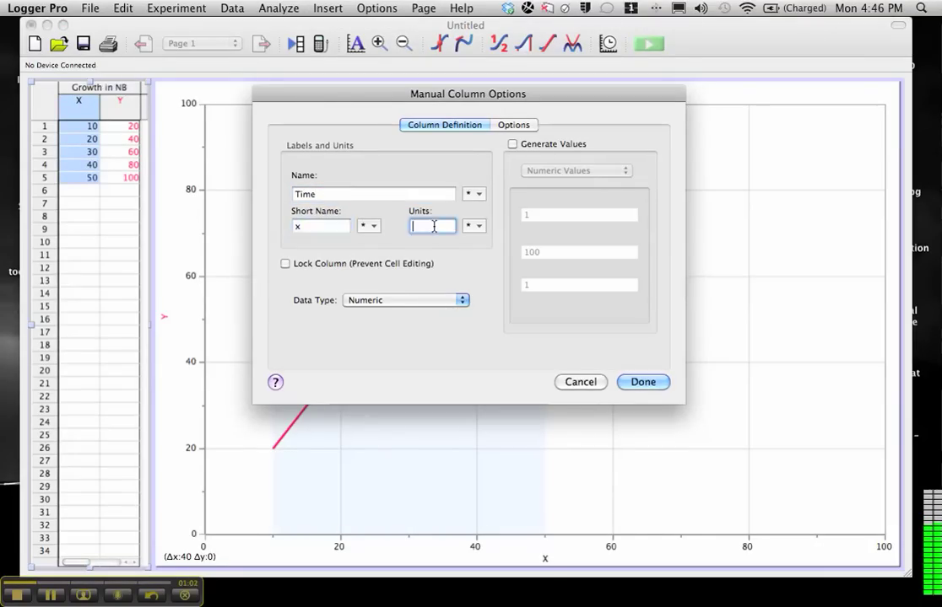
text(min)
click(513, 124)
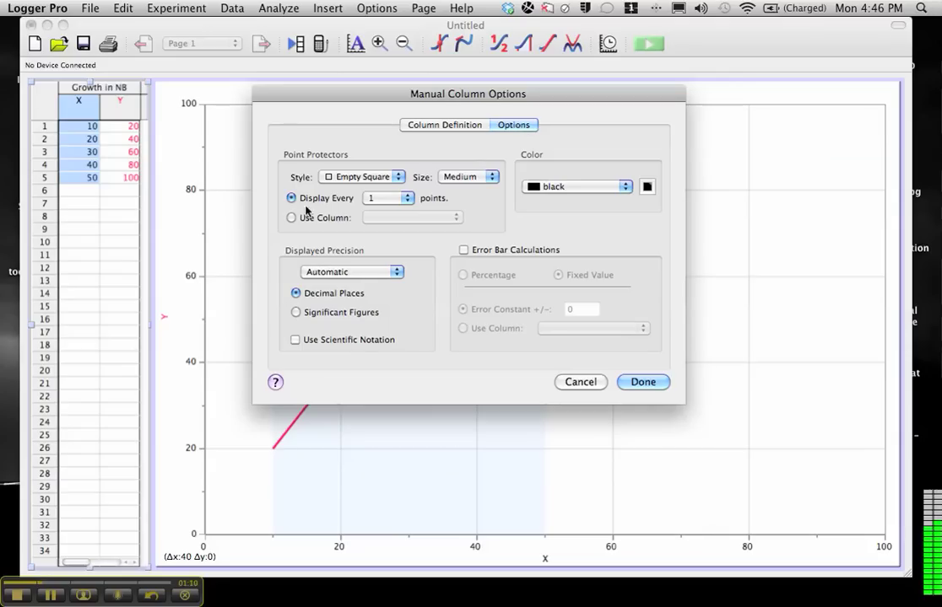
click(647, 186)
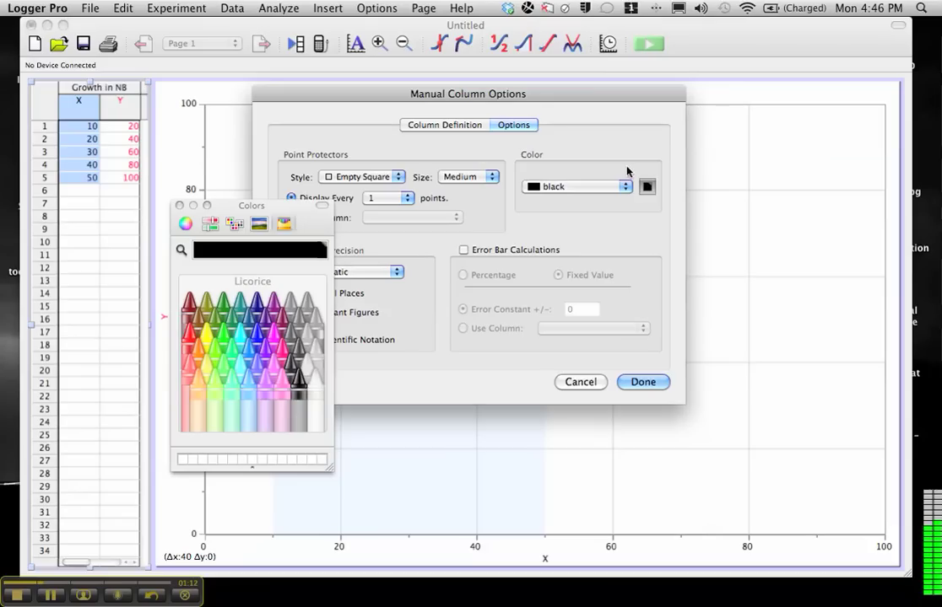
click(179, 205)
click(659, 383)
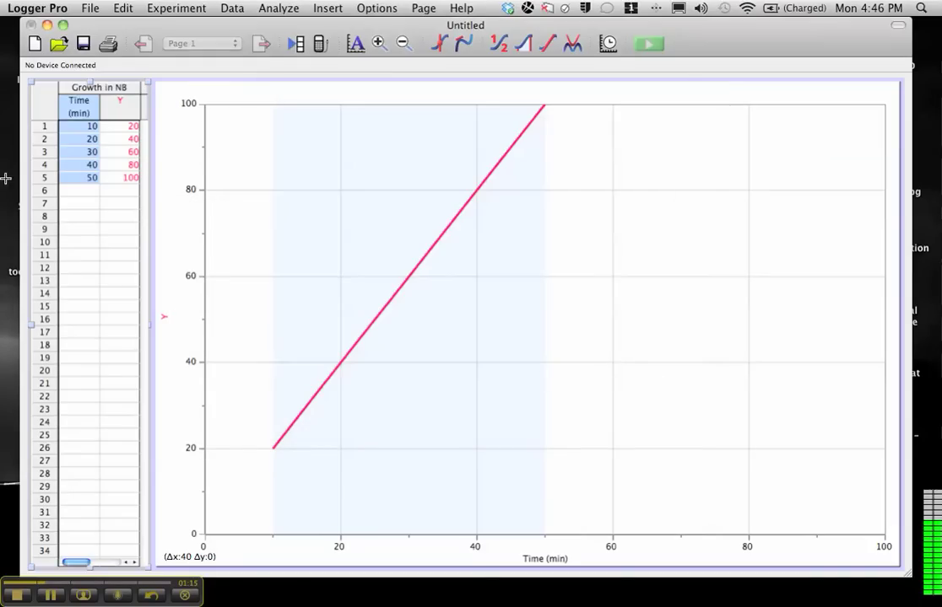
Label the Y column ABS660 with short name A660, and widen the data table
double_click(120, 101)
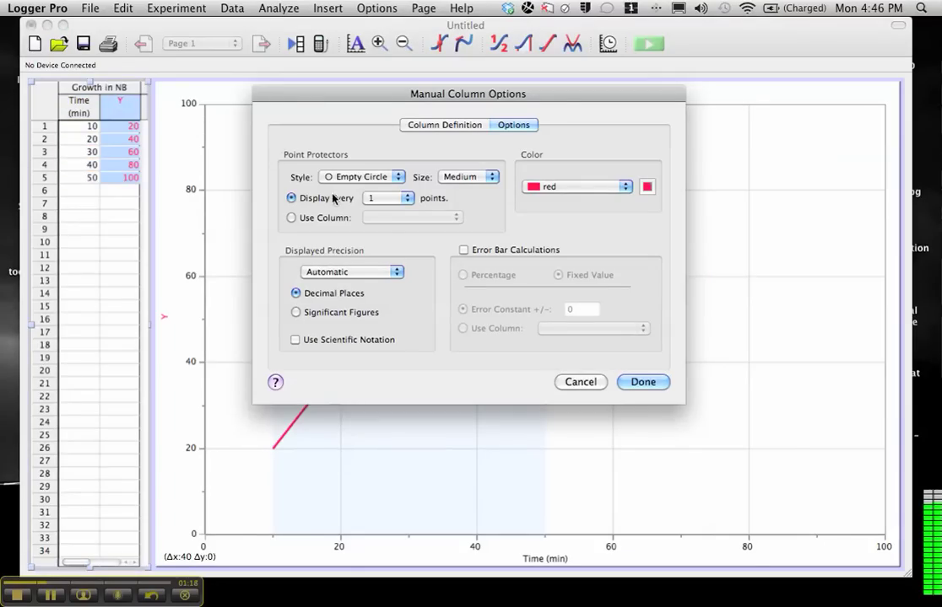
click(445, 125)
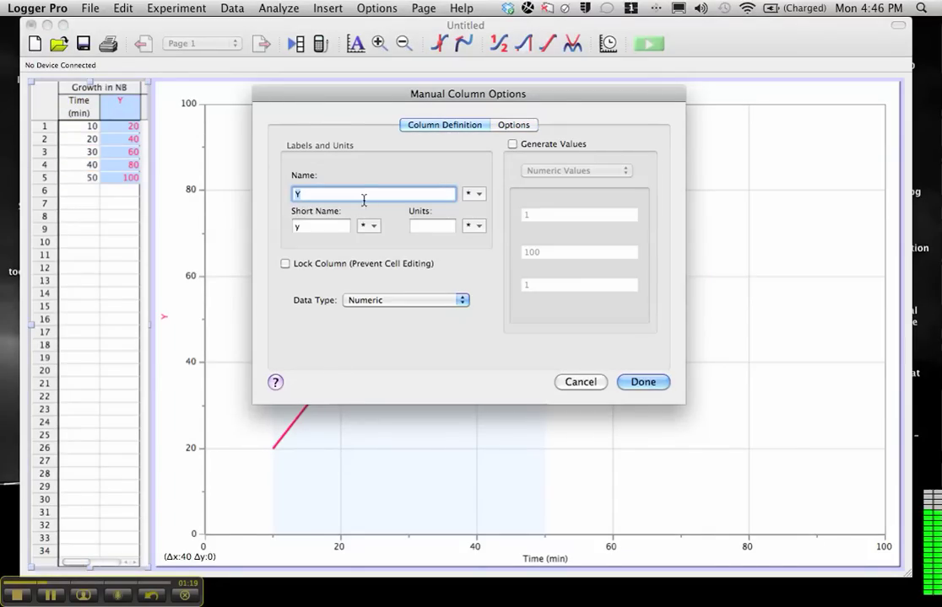
text(ABS660)
key(Tab)
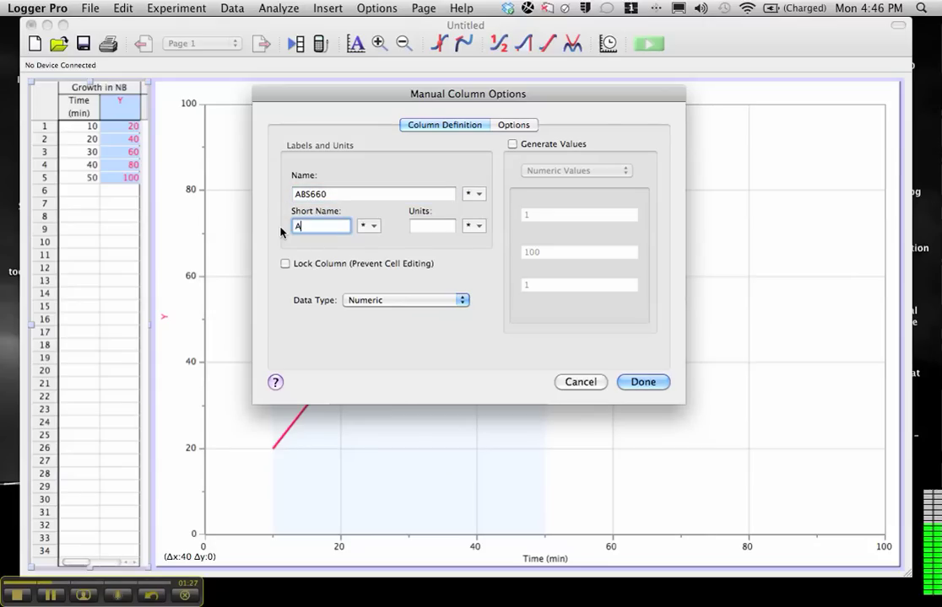
text(A660)
click(646, 379)
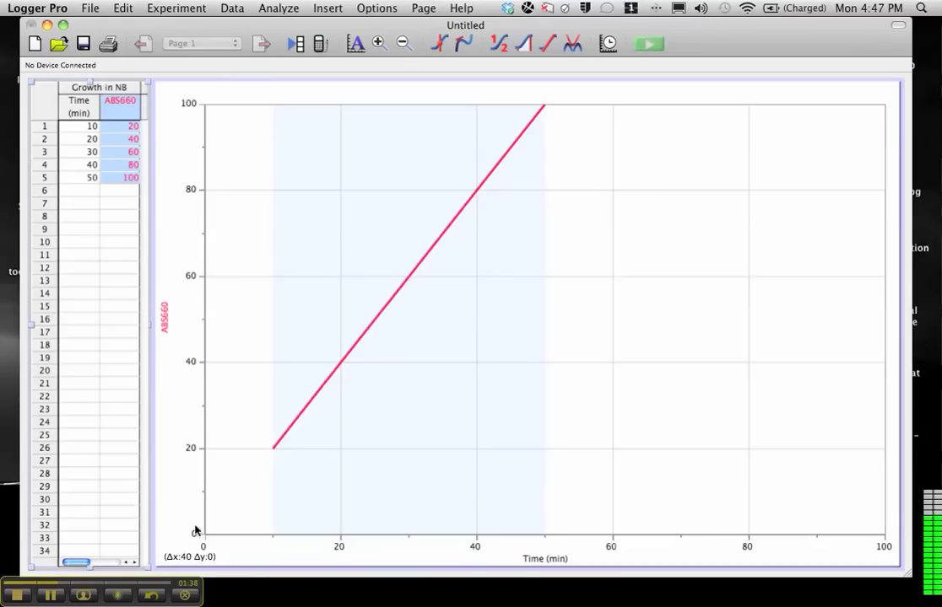
drag(146, 571, 225, 570)
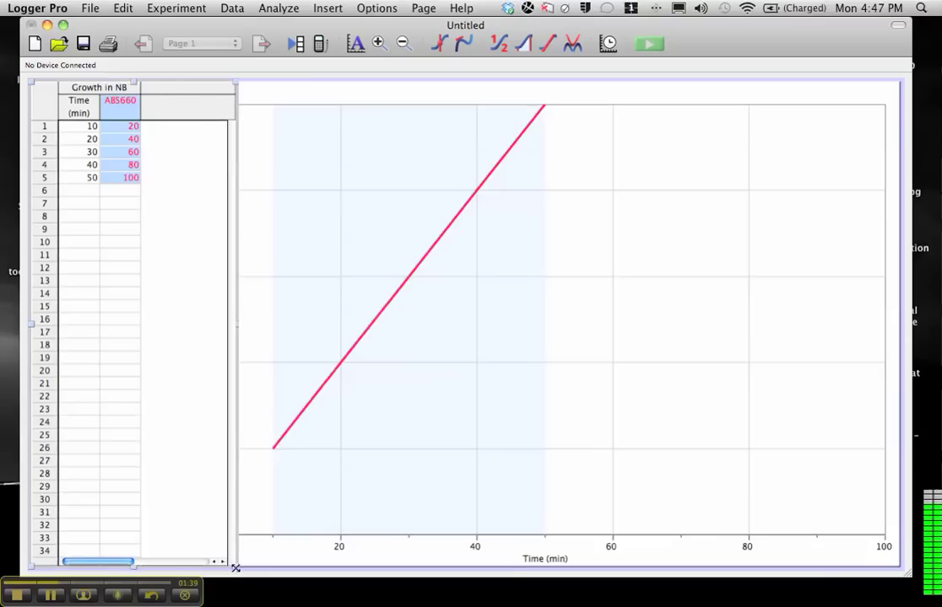
Add a second data set and name it 'Growth in MSB'
click(233, 8)
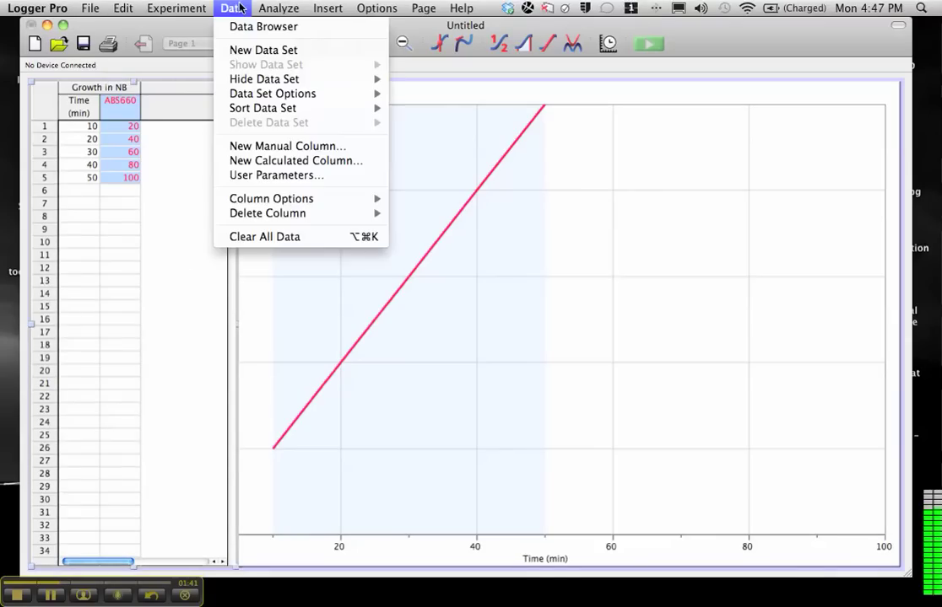
click(253, 51)
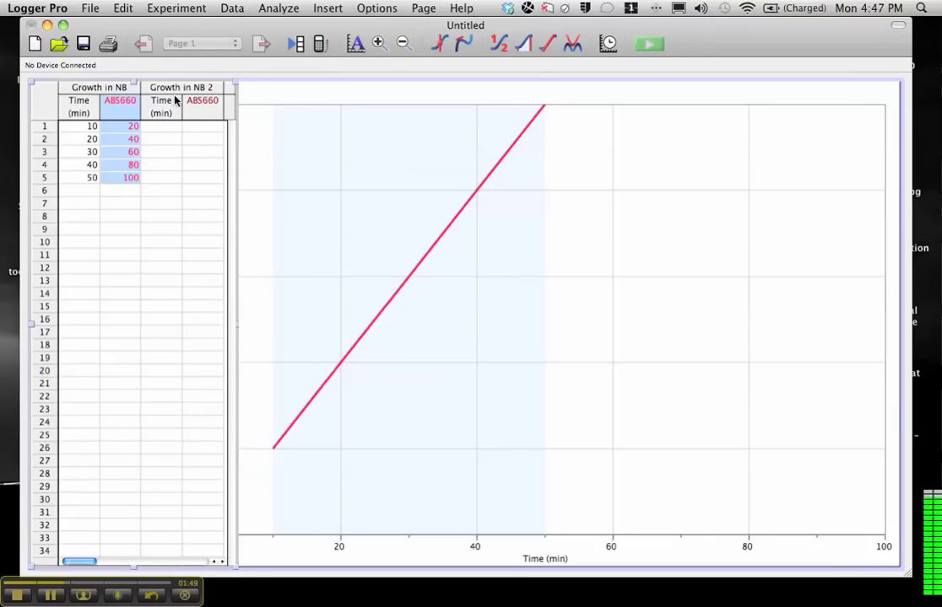
double_click(184, 91)
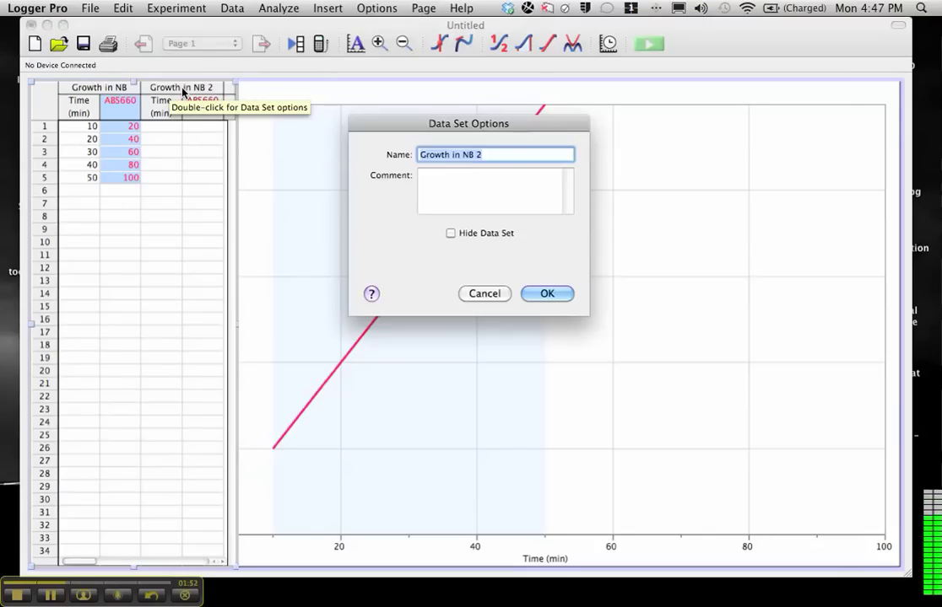
click(501, 156)
key(BackSpace)
key(BackSpace)
key(BackSpace)
key(BackSpace)
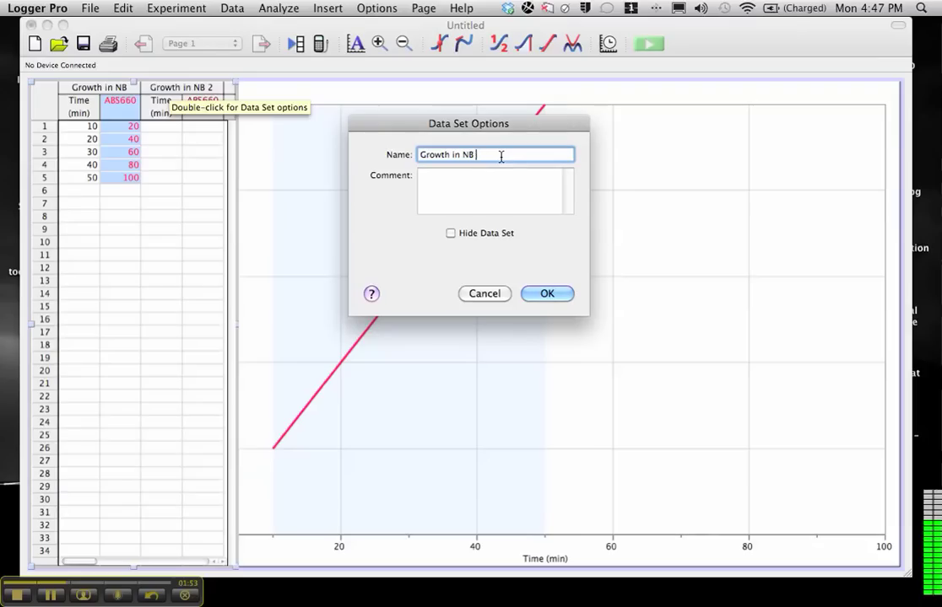
text(MSB)
click(546, 294)
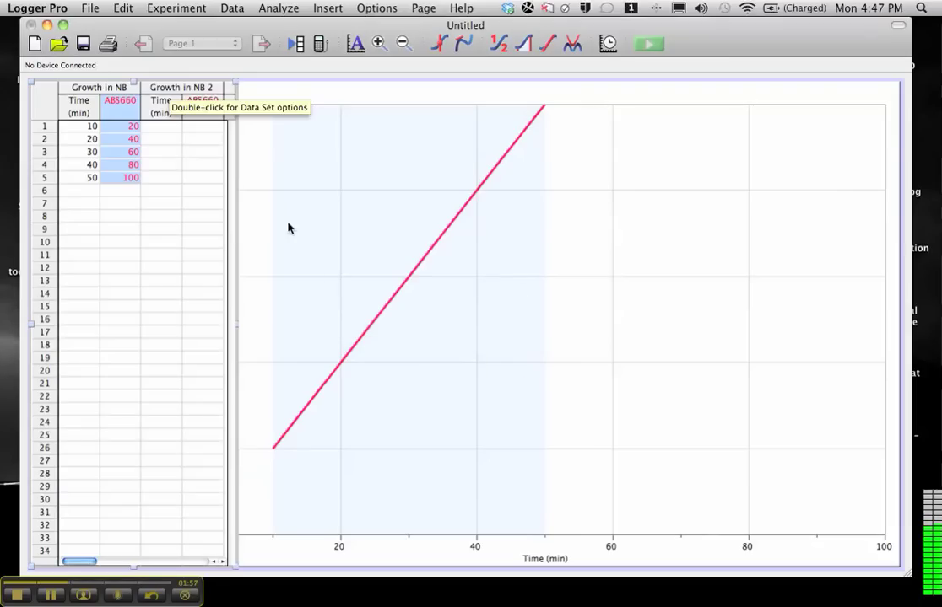
Enter Time values 20, 30, 40 and 50 into the Growth in MSB rows
click(164, 127)
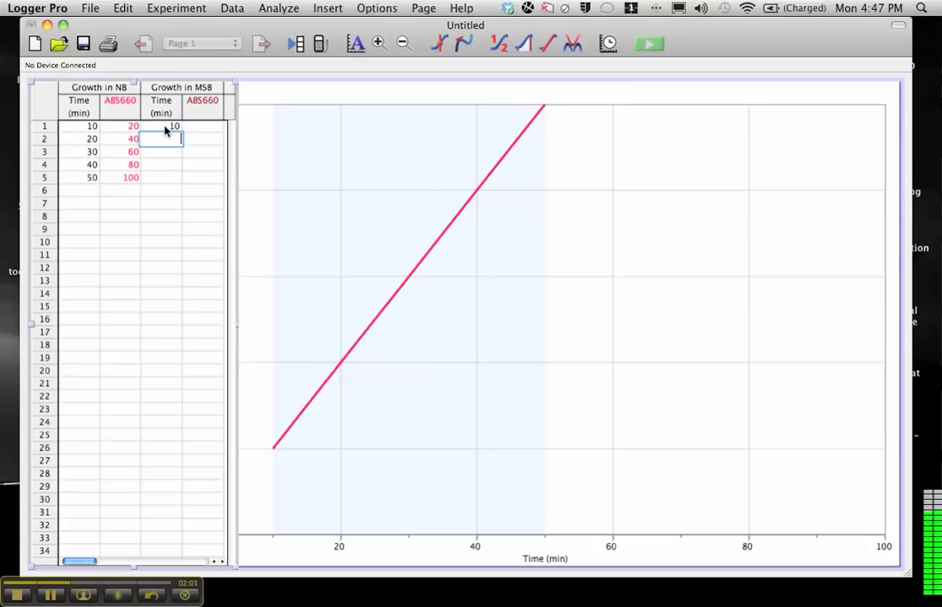
text(20)
key(Return)
text(30)
key(Return)
text(40)
key(Return)
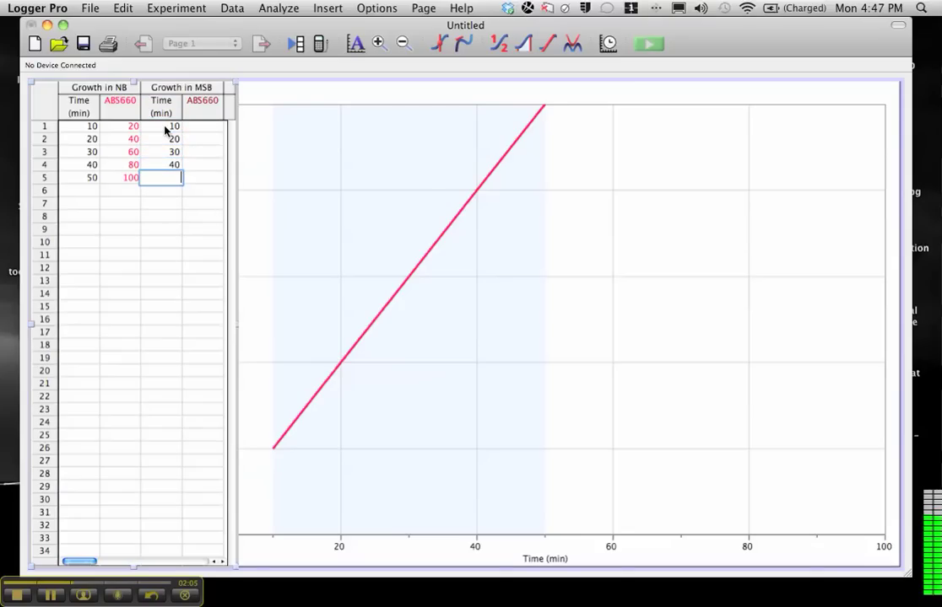
text(50)
key(Return)
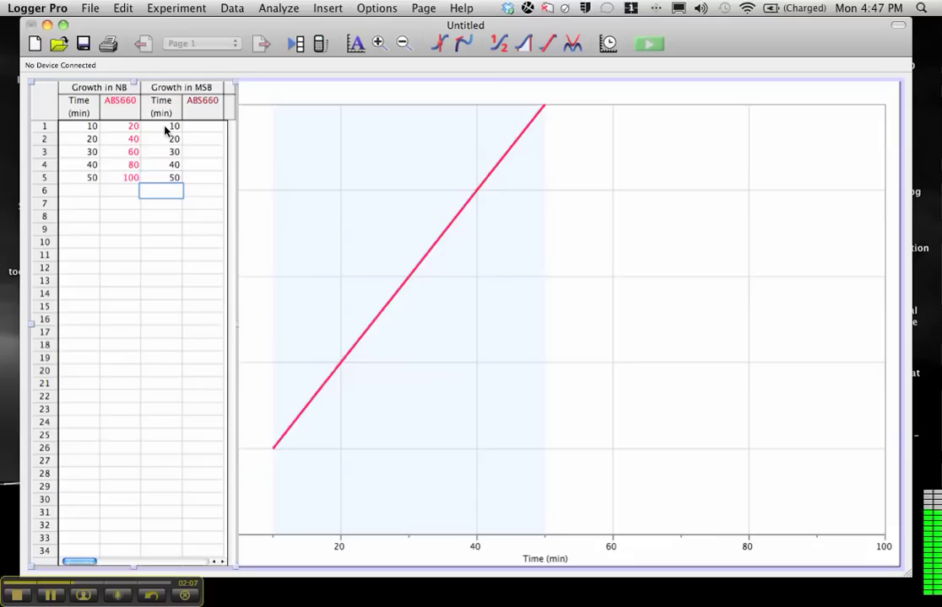
Change the Growth in MSB ABS660 column colour from dark red to royal blue
double_click(209, 107)
click(513, 125)
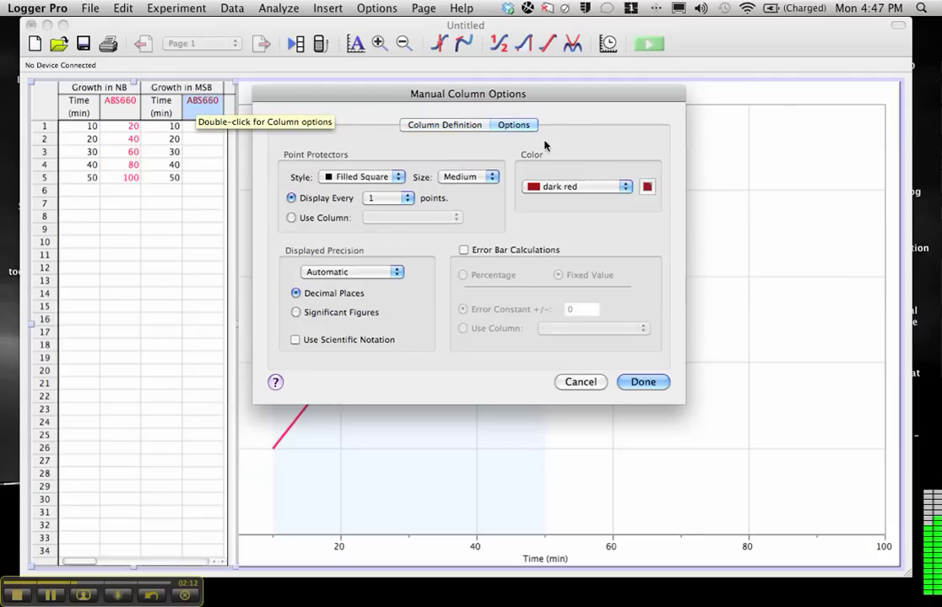
click(614, 187)
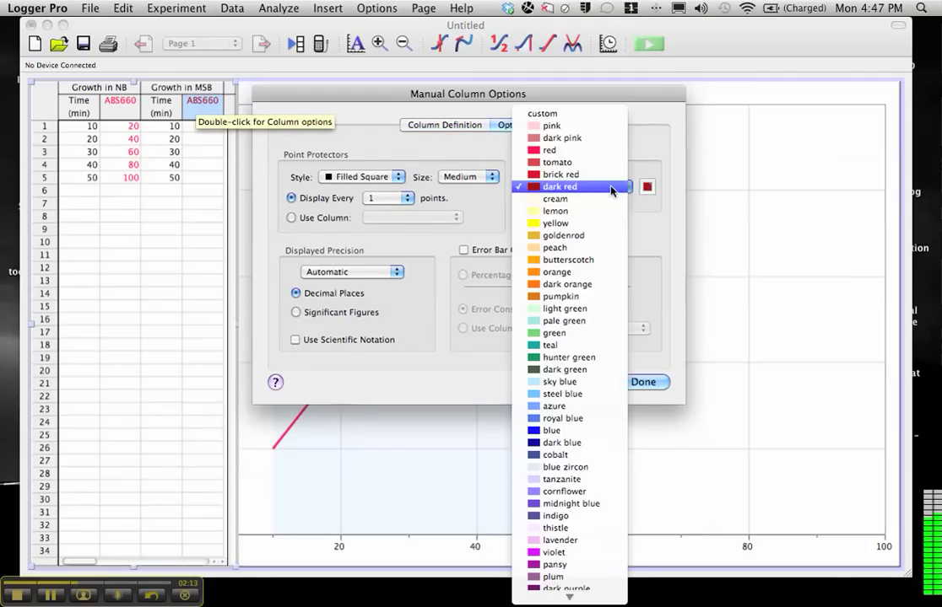
click(555, 418)
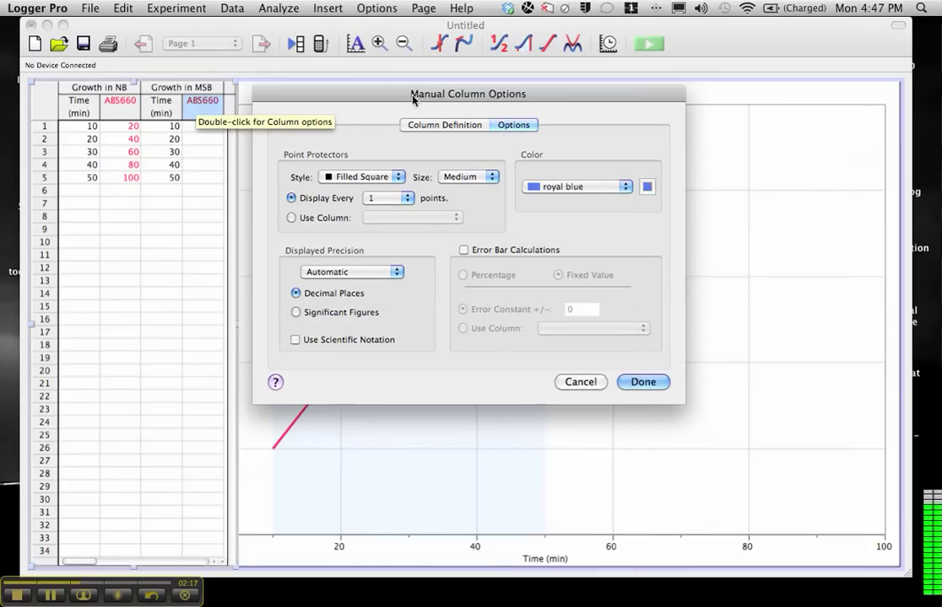
click(460, 126)
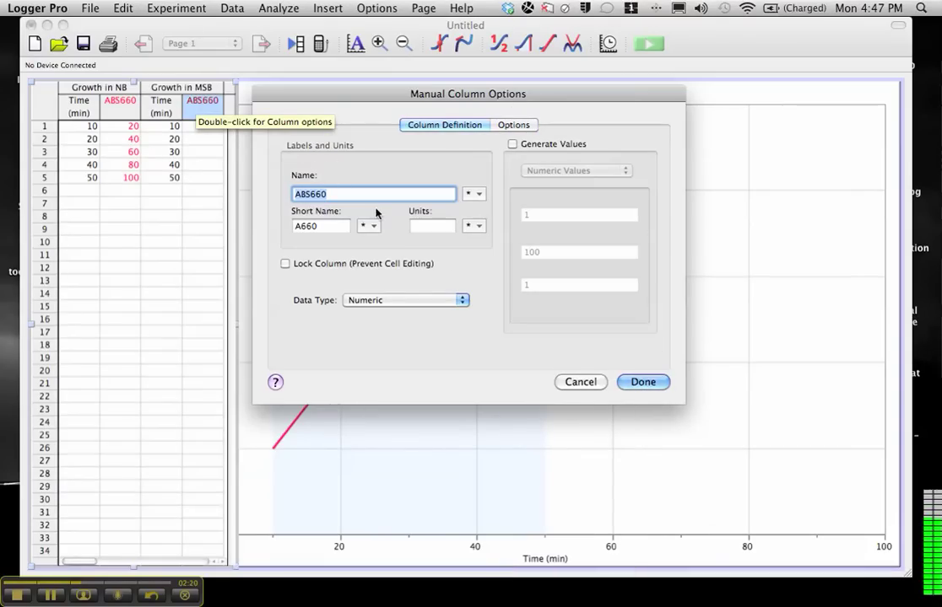
click(641, 382)
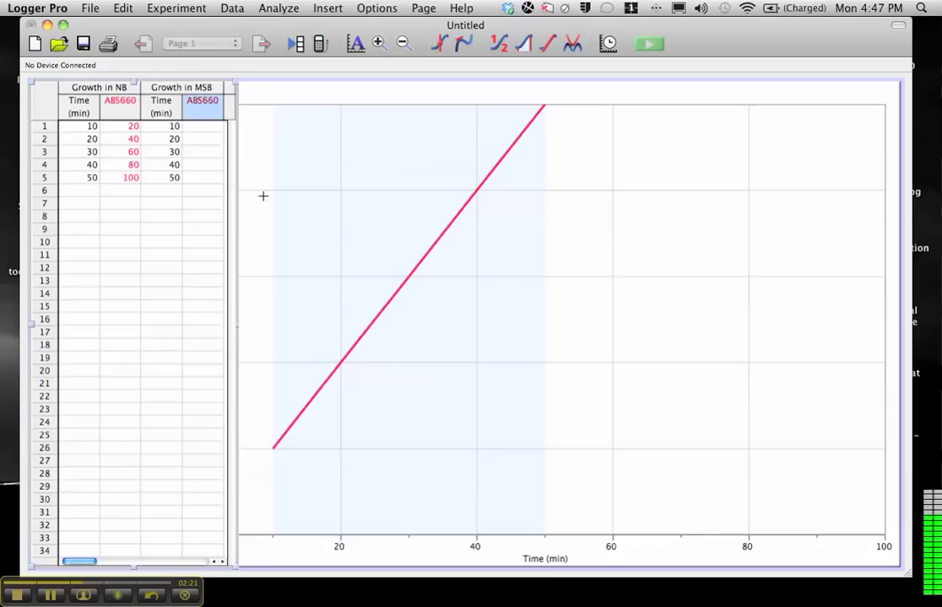
Enter MSB ABS660 readings 10, 12, 16, 22, 23, then narrow the table to widen the graph
click(207, 131)
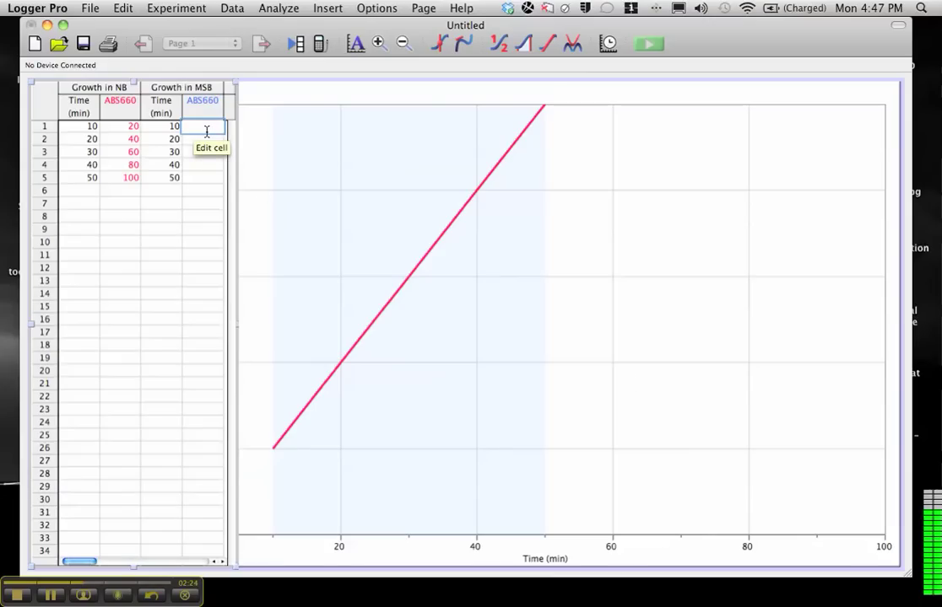
text(10)
key(Return)
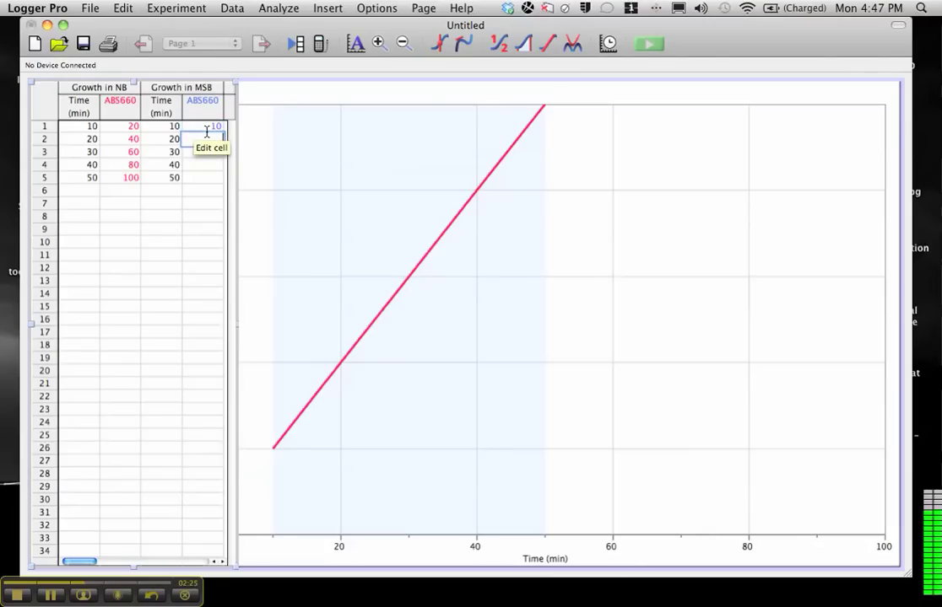
text(12)
key(Return)
text(14)
key(Return)
text(2)
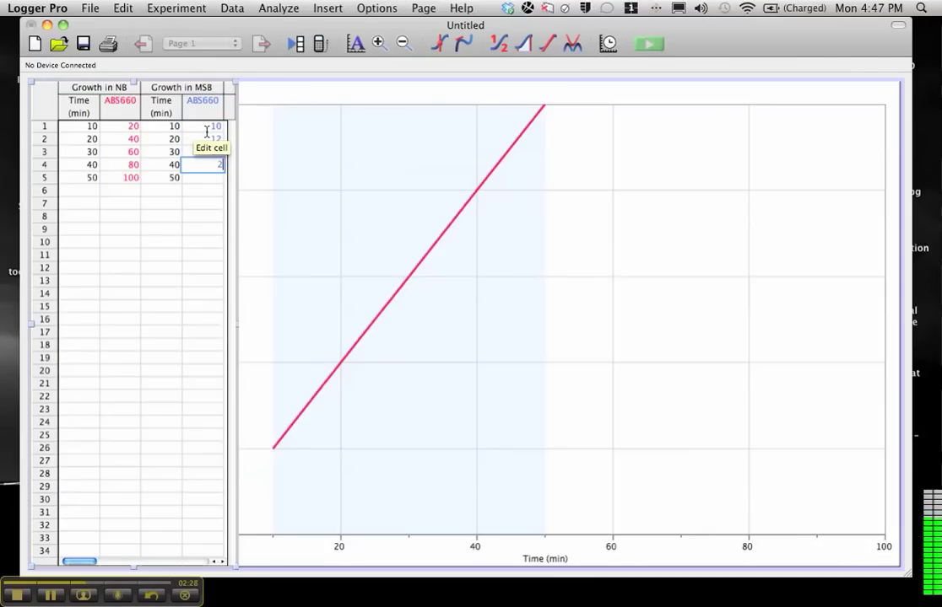
text(2)
key(Return)
text(23)
key(Return)
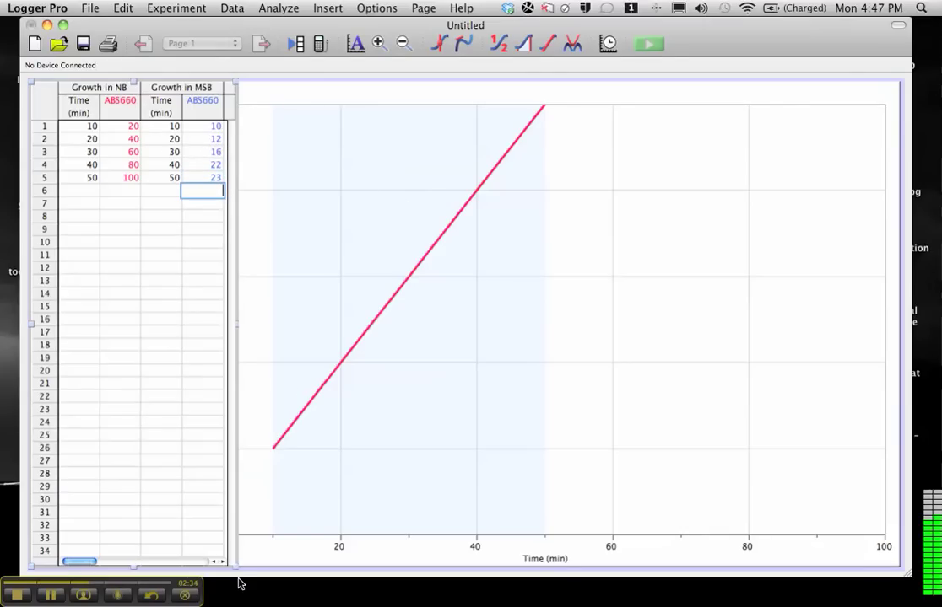
drag(237, 567, 148, 572)
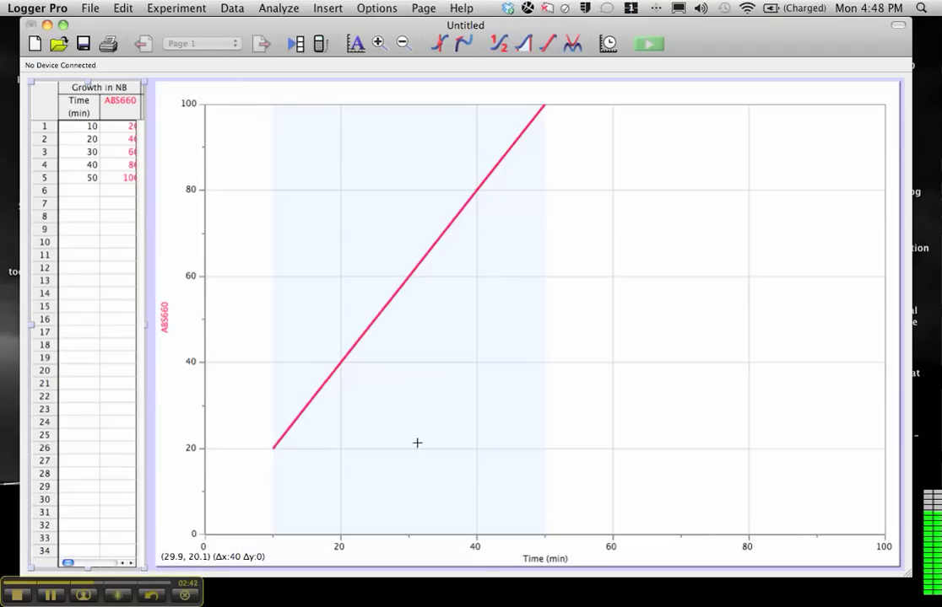
Title the graph 'growth curves' and add the Growth in MSB ABS660 column to the y-axis
click(480, 381)
double_click(480, 381)
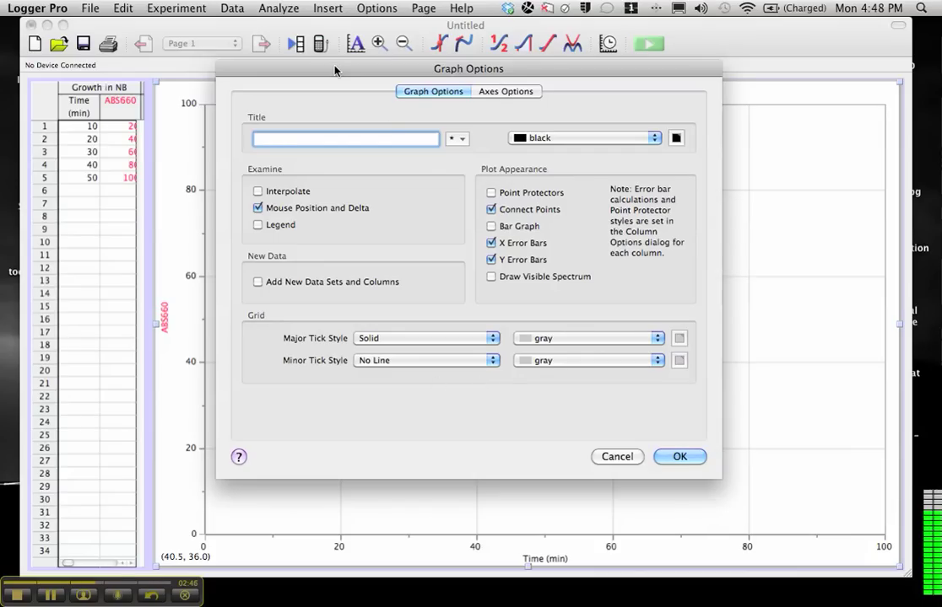
text(growth curves)
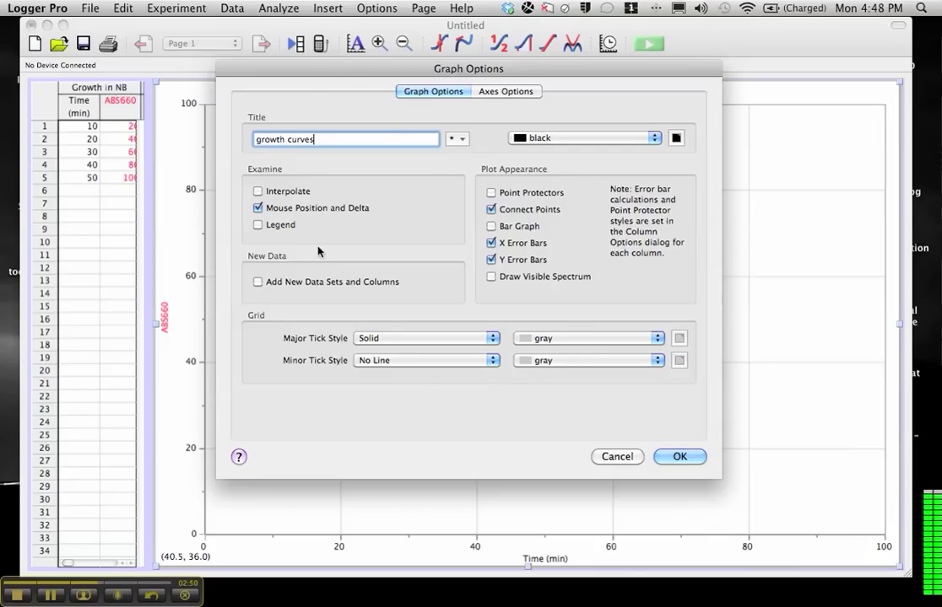
click(494, 93)
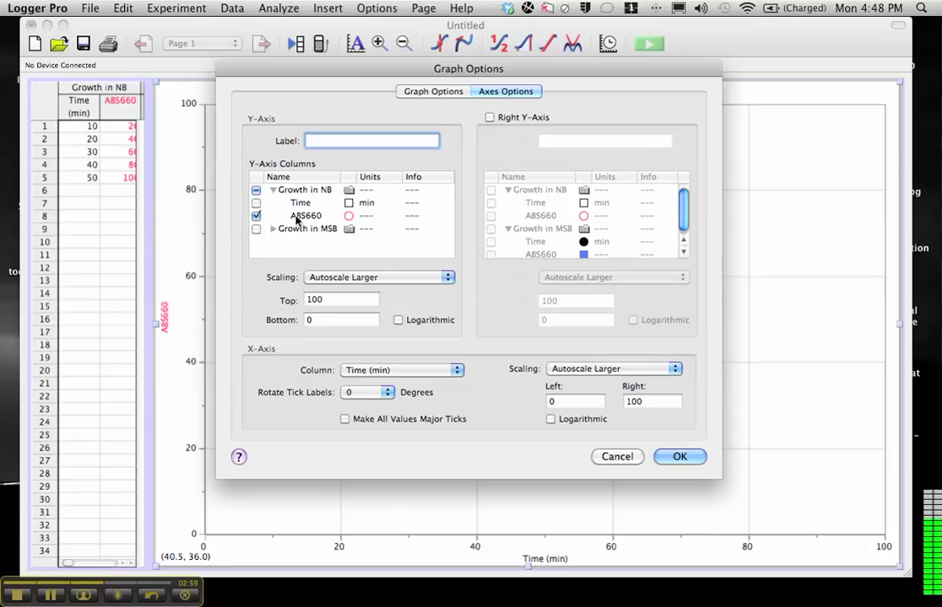
click(272, 231)
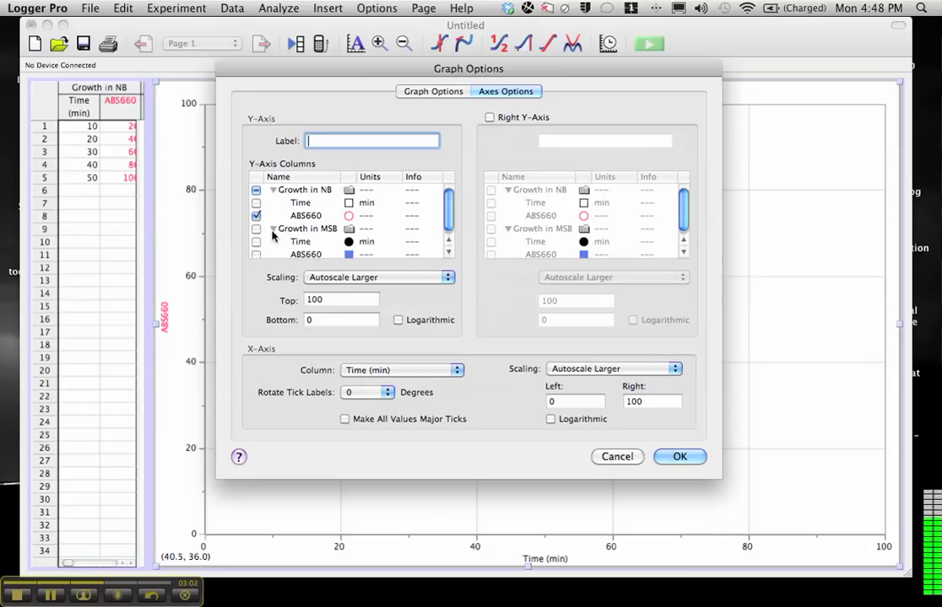
scroll(330, 242, down, 1)
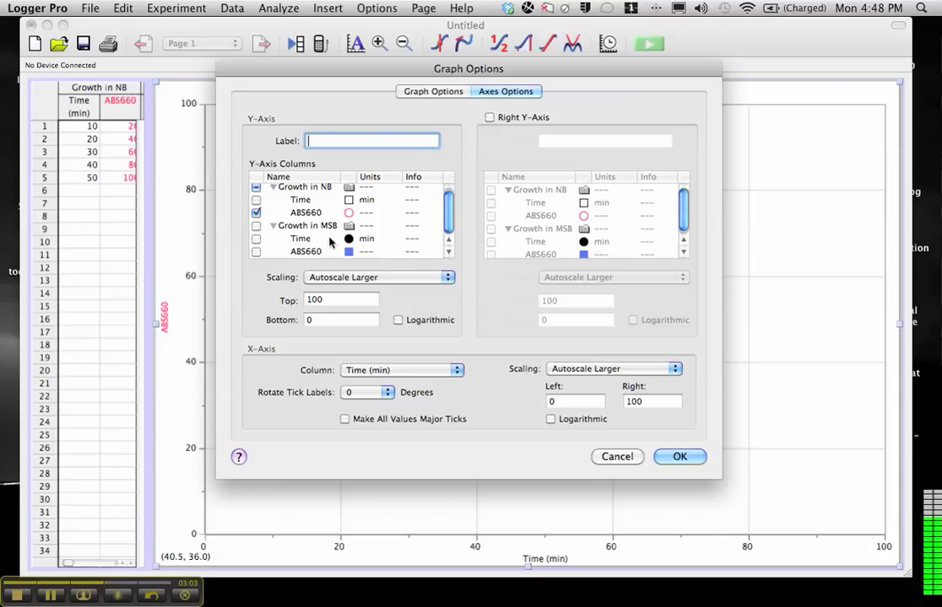
click(256, 253)
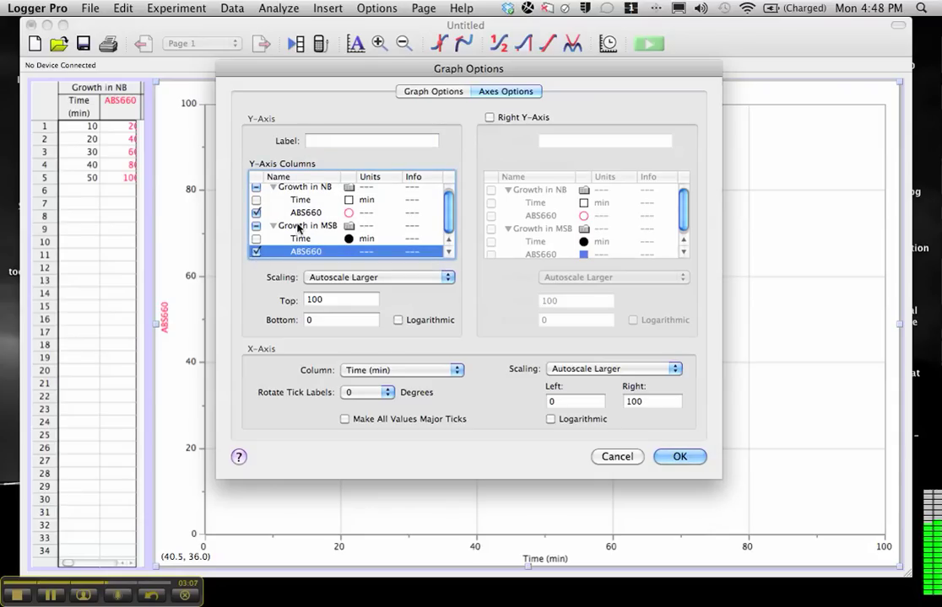
scroll(305, 220, up, 1)
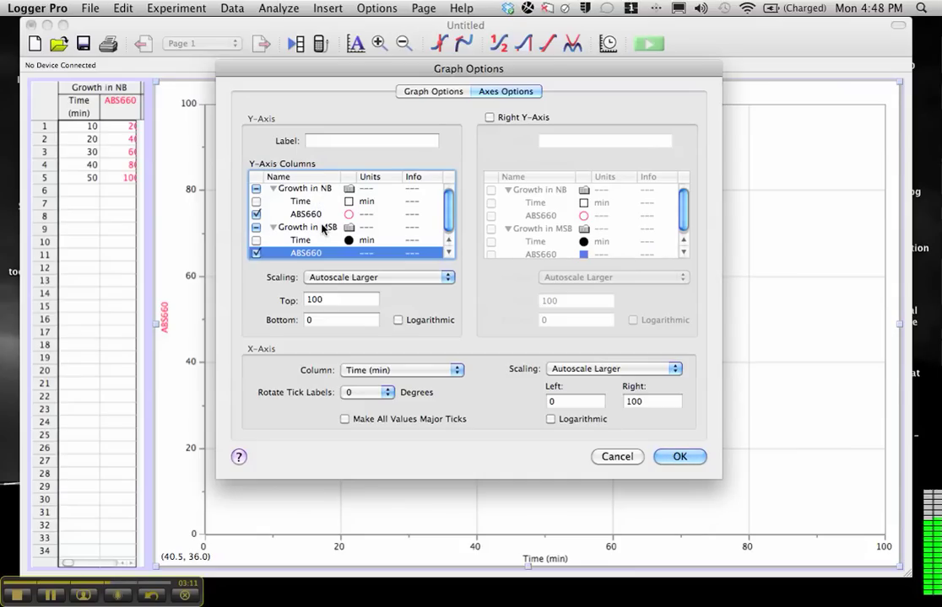
click(680, 457)
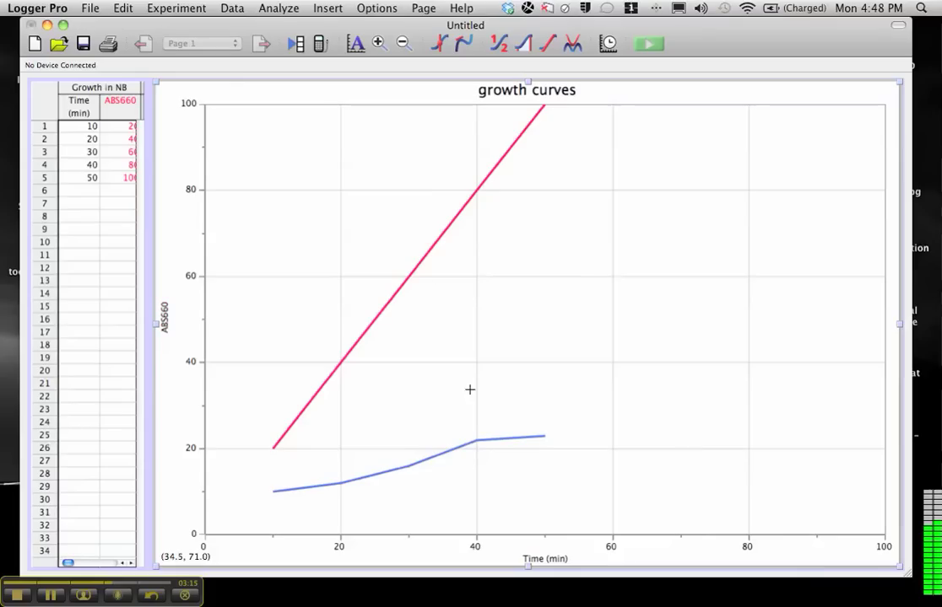
double_click(399, 229)
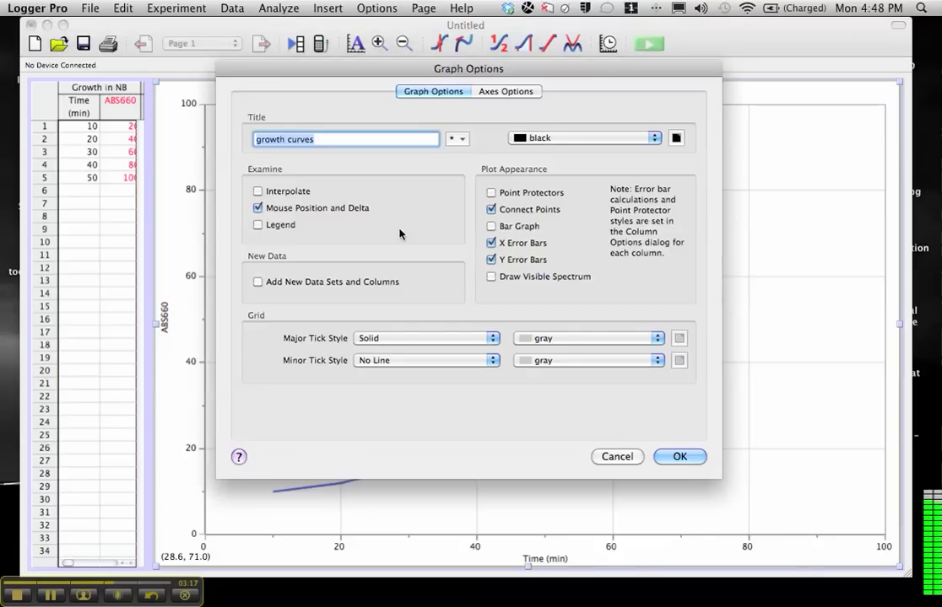
click(508, 93)
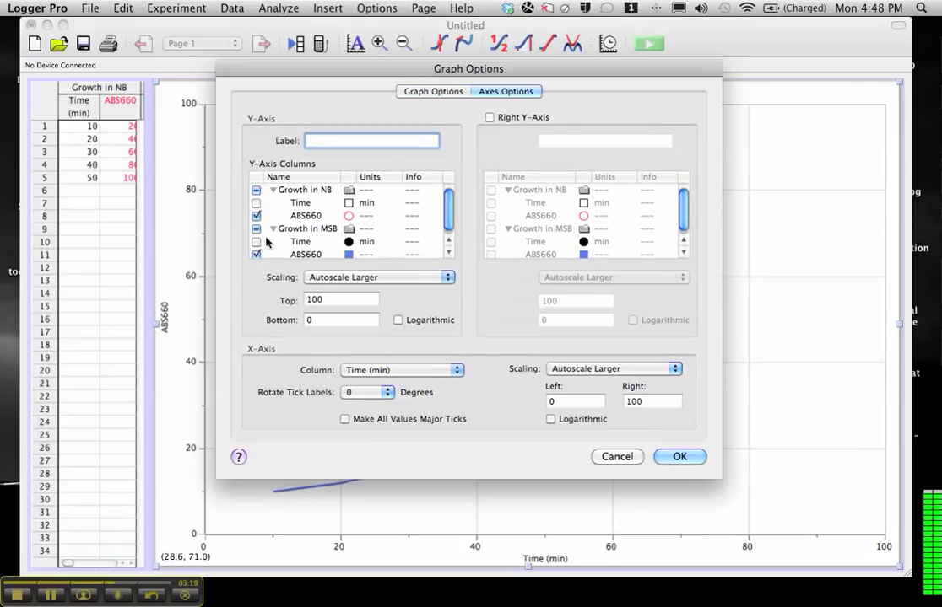
click(272, 191)
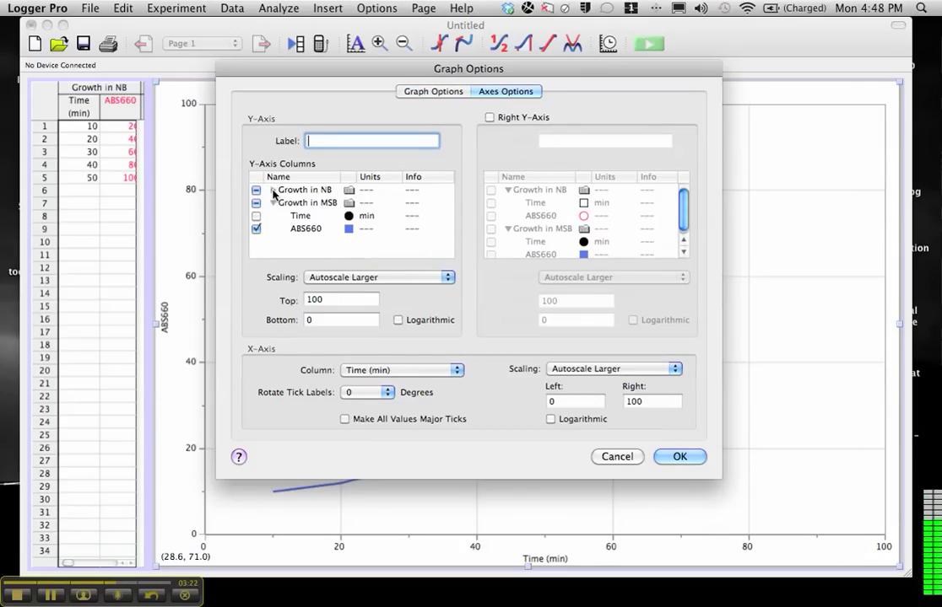
click(273, 204)
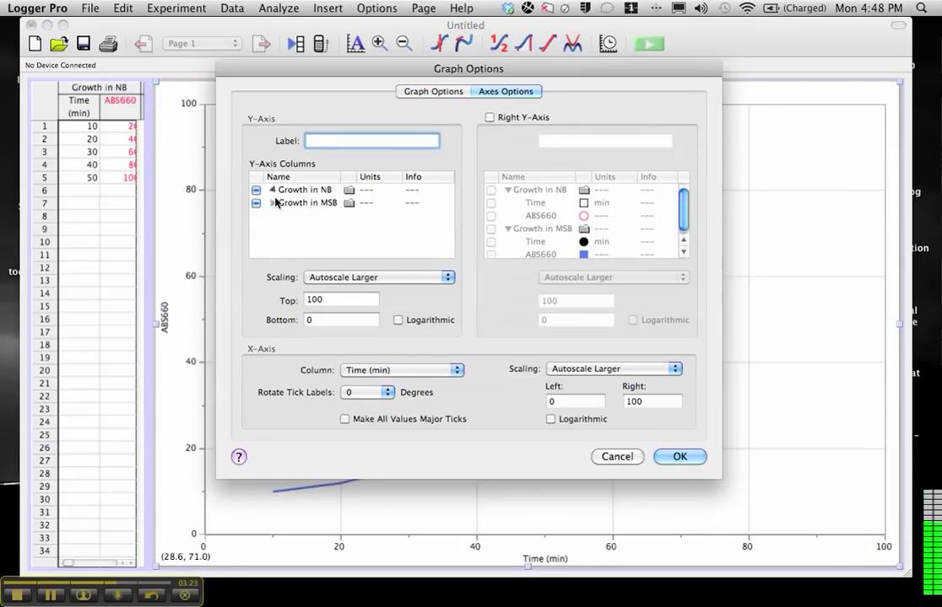
click(272, 191)
click(272, 228)
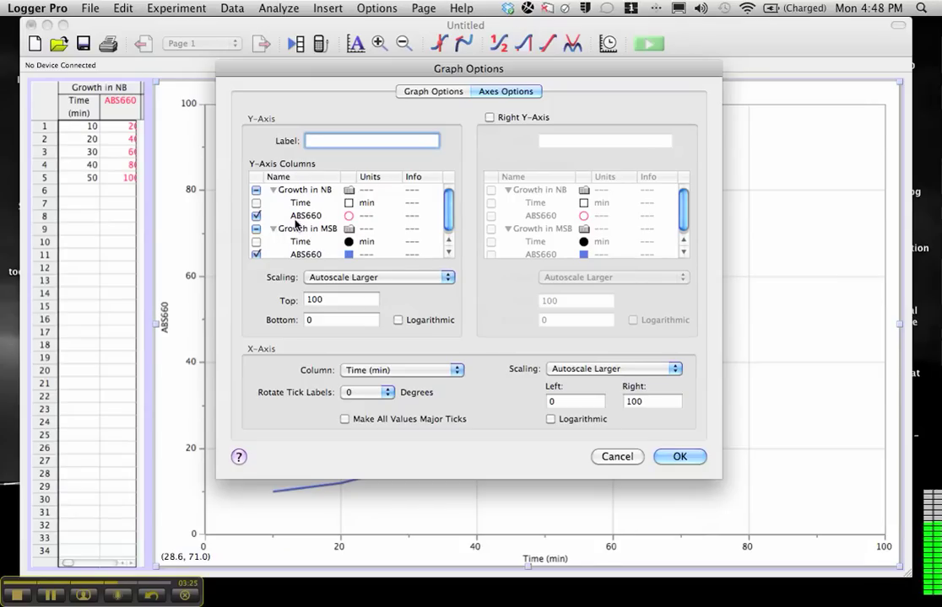
scroll(295, 222, down, 1)
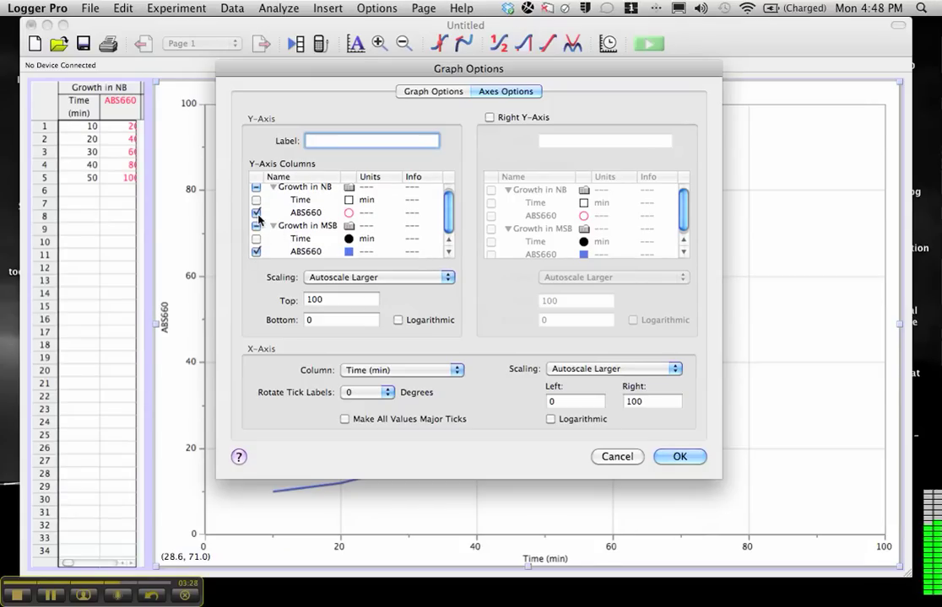
click(676, 456)
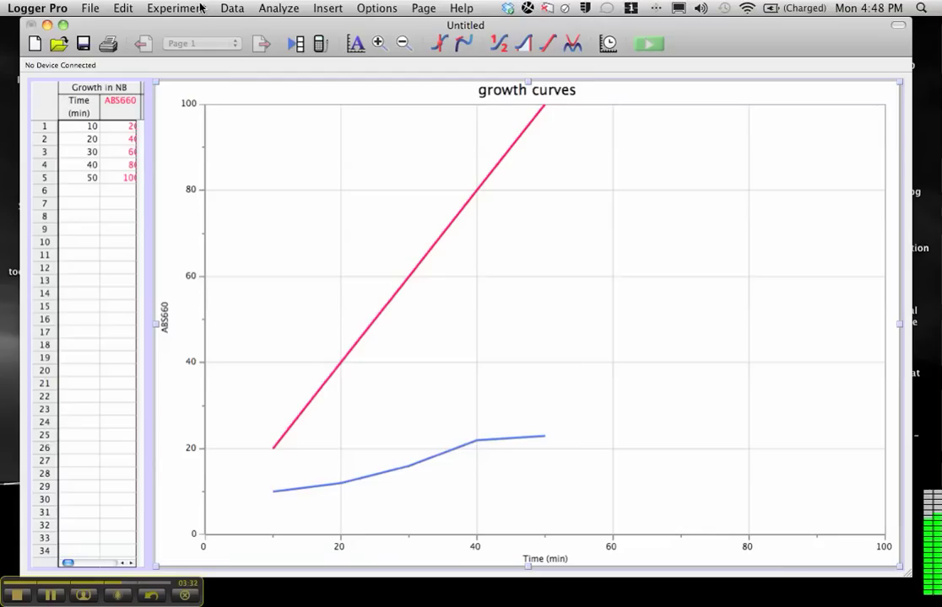
Add a legend for both ABS660 curves from the Analyze menu and center it on the graph
click(329, 8)
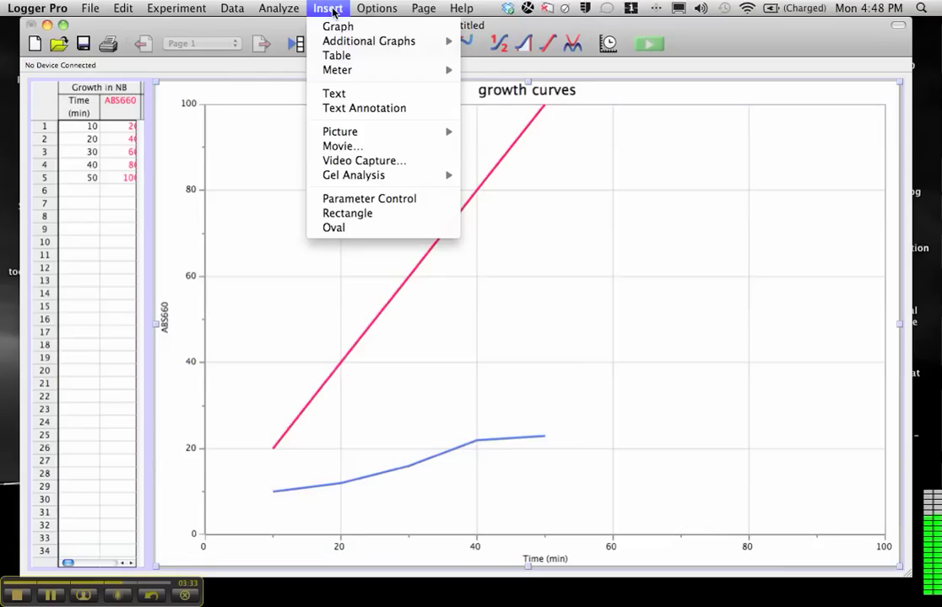
mouse_move(285, 9)
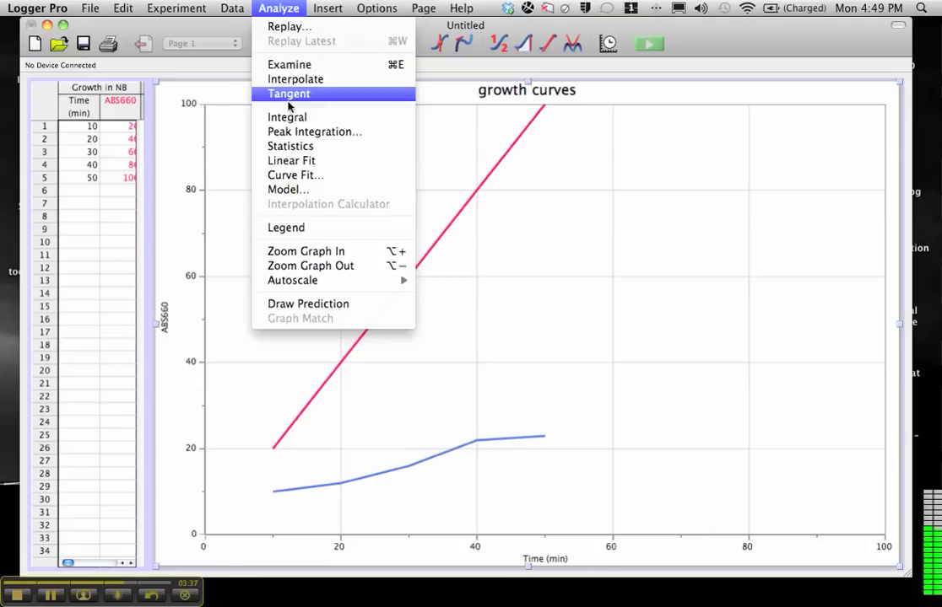
click(317, 229)
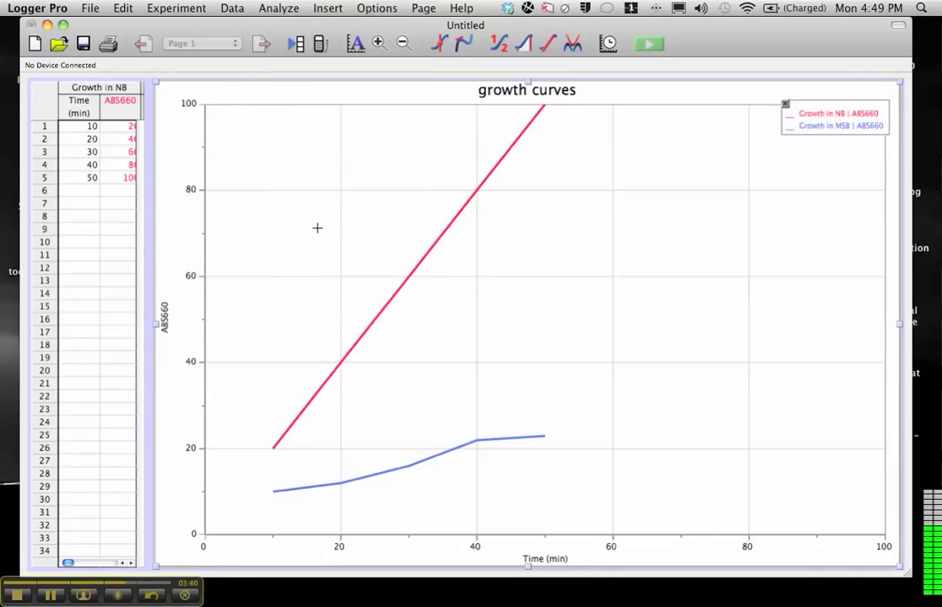
drag(835, 125, 554, 306)
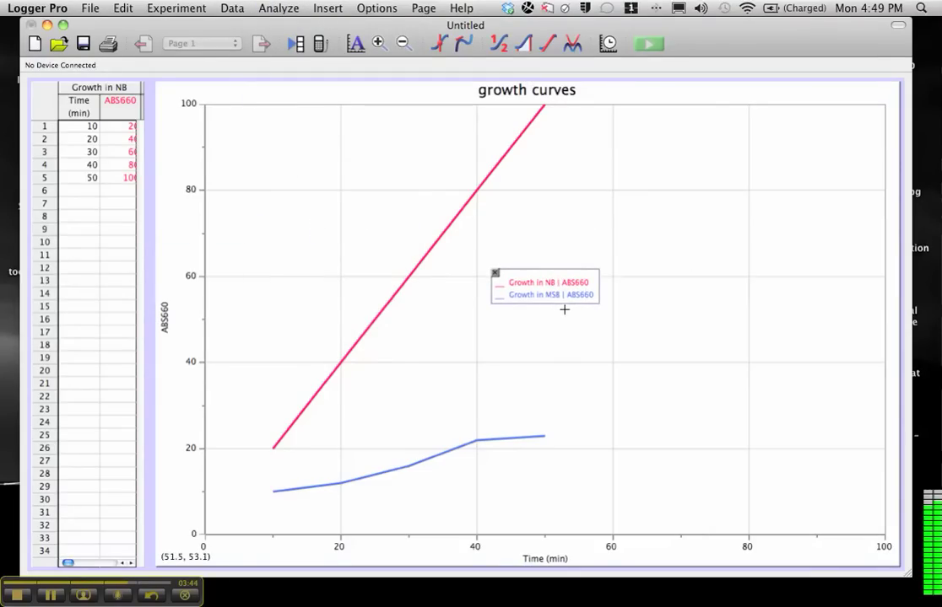